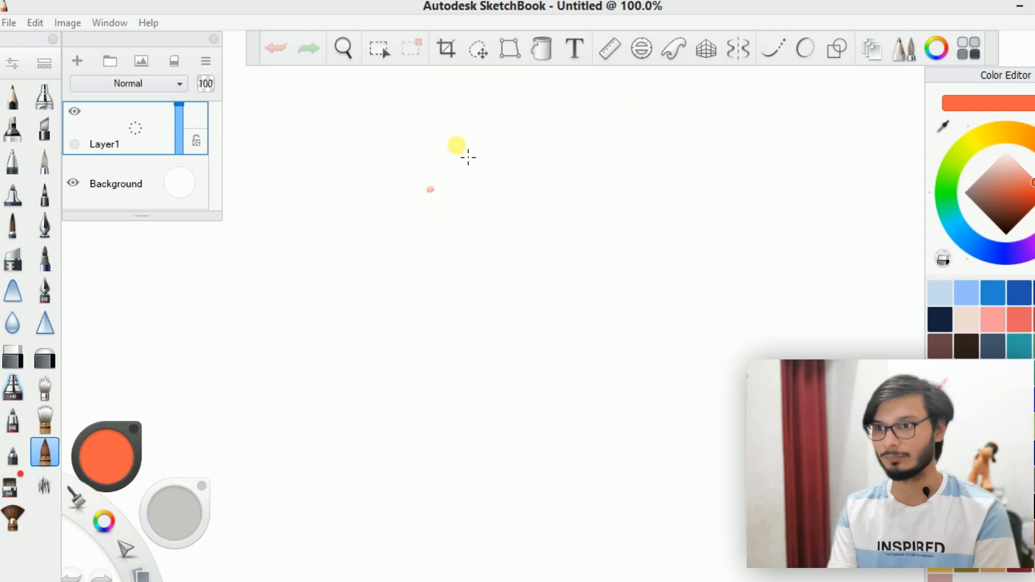
# Sketch the outline of a head with an ear and wavy hair on Layer1 using the pencil brush in orange.
pyautogui.click(479, 53)
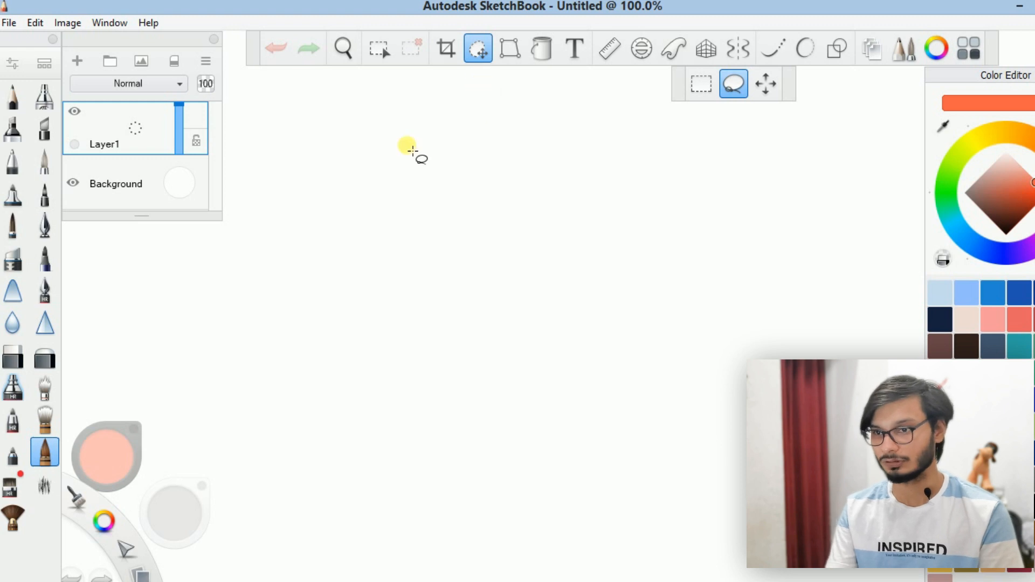
pyautogui.click(20, 95)
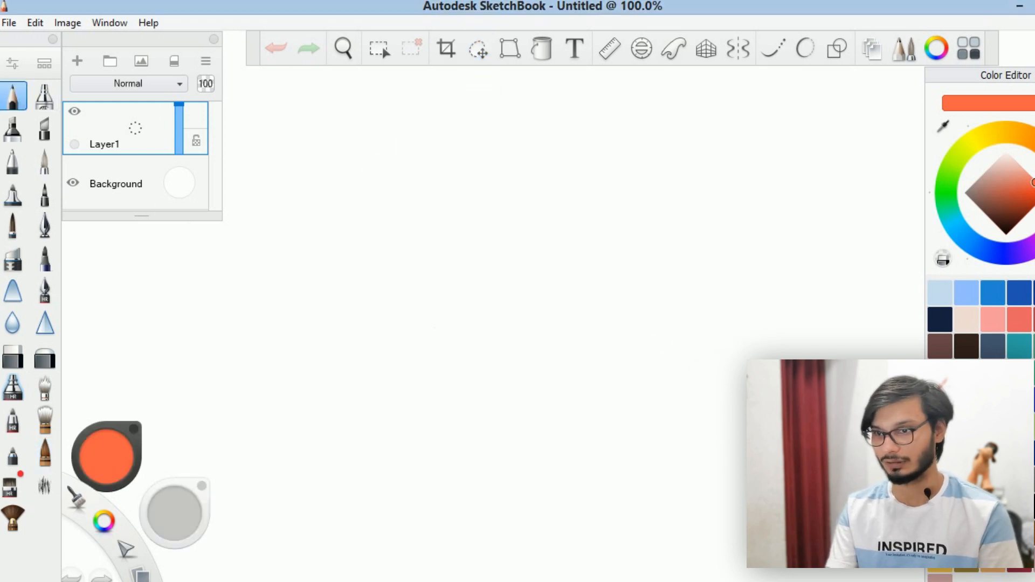
pyautogui.moveTo(378, 183)
pyautogui.mouseDown()
pyautogui.moveTo(416, 294)
pyautogui.moveTo(456, 335)
pyautogui.moveTo(432, 319)
pyautogui.moveTo(478, 339)
pyautogui.moveTo(464, 340)
pyautogui.moveTo(521, 327)
pyautogui.moveTo(558, 287)
pyautogui.moveTo(538, 201)
pyautogui.mouseUp()
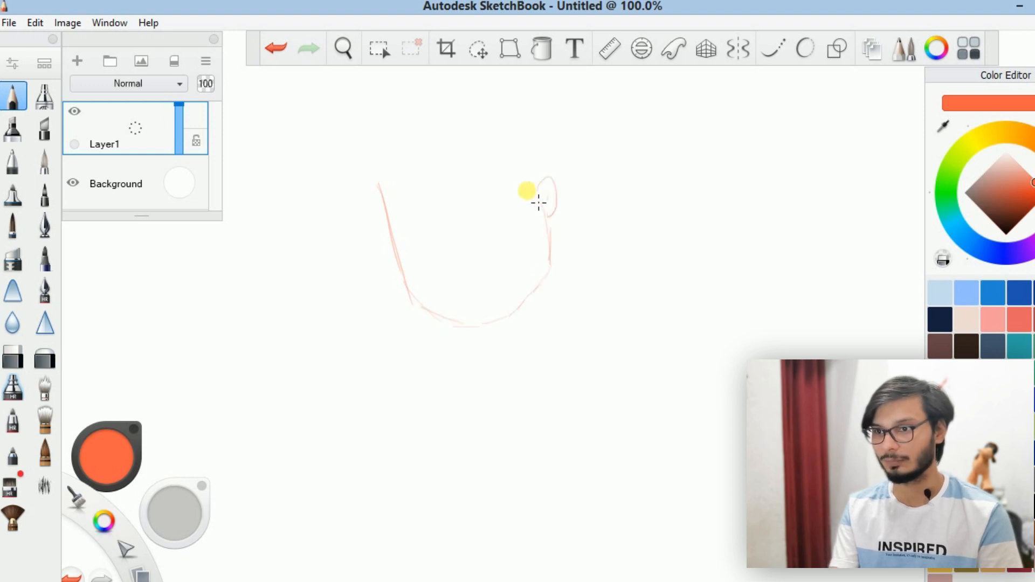
pyautogui.moveTo(445, 169)
pyautogui.mouseDown()
pyautogui.moveTo(398, 206)
pyautogui.moveTo(498, 181)
pyautogui.moveTo(544, 183)
pyautogui.mouseUp()
pyautogui.moveTo(438, 157)
pyautogui.mouseDown()
pyautogui.moveTo(545, 146)
pyautogui.moveTo(512, 172)
pyautogui.mouseUp()
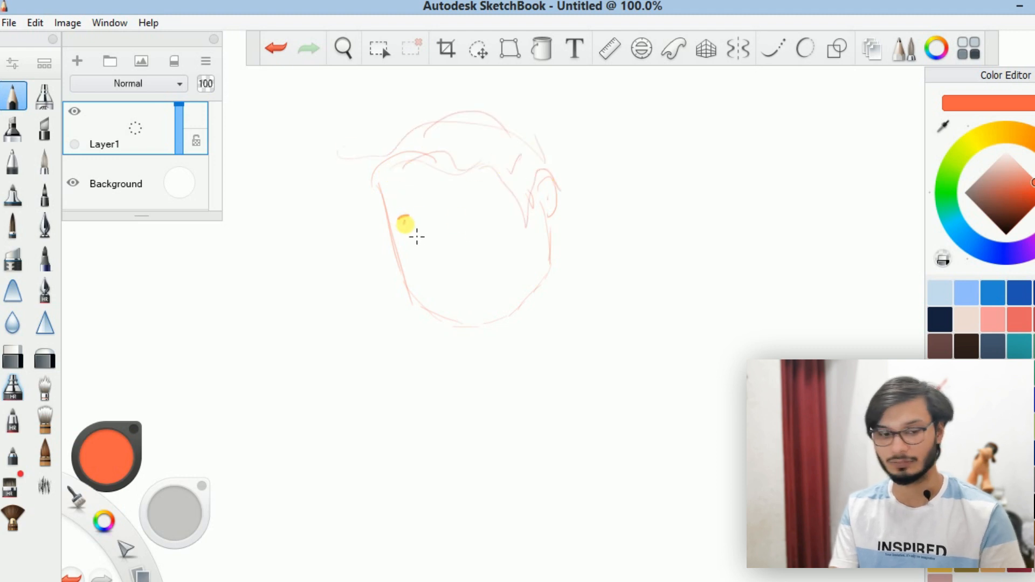
# Draw two eyes, a nose and a smiling mouth inside the face outline.
pyautogui.moveTo(399, 222); pyautogui.dragTo(409, 218)
pyautogui.hotkey('ctrl', 'z')
pyautogui.moveTo(442, 210); pyautogui.dragTo(430, 219)
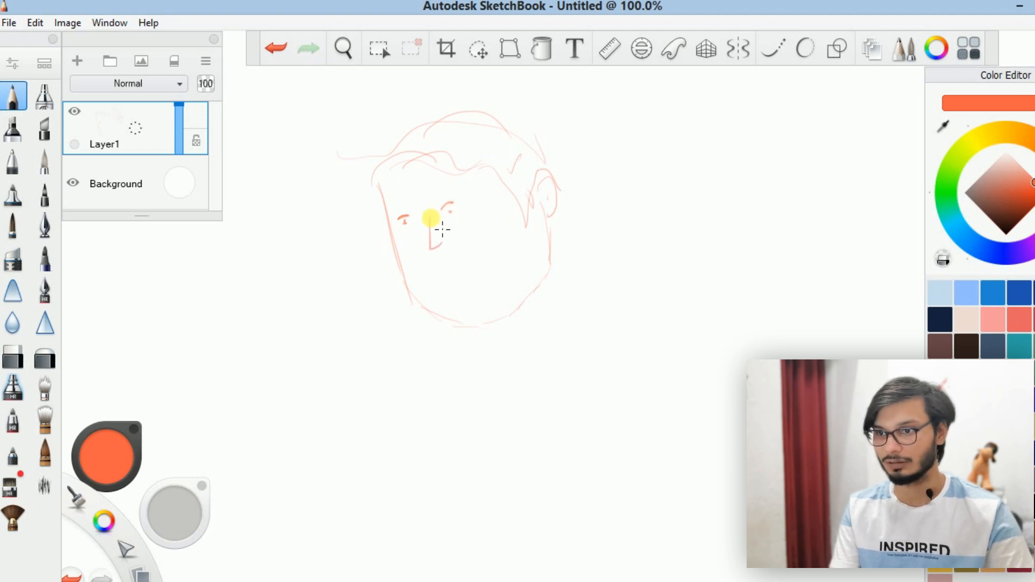
pyautogui.hotkey('ctrl', 'z')
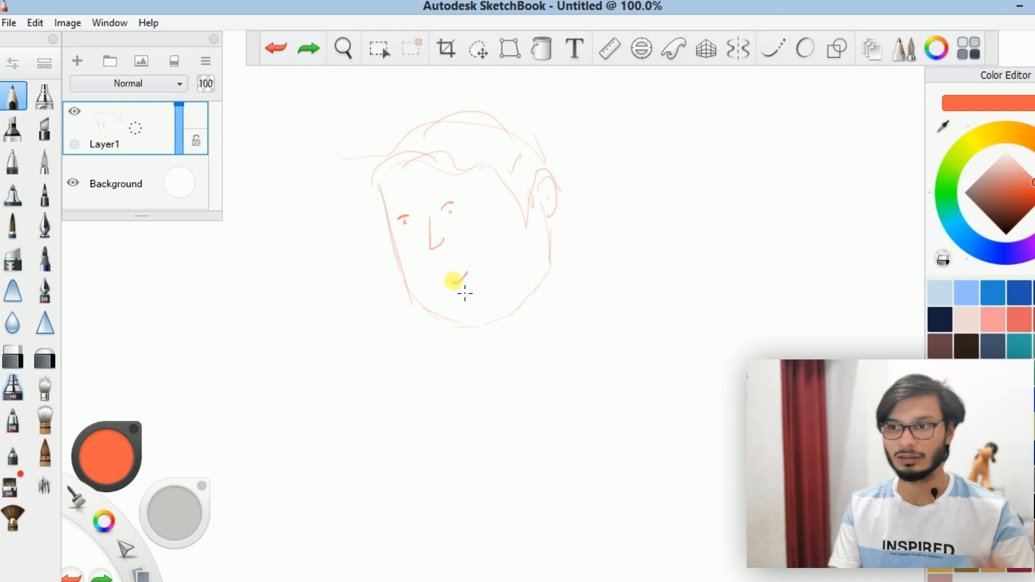
pyautogui.moveTo(454, 282); pyautogui.dragTo(474, 259)
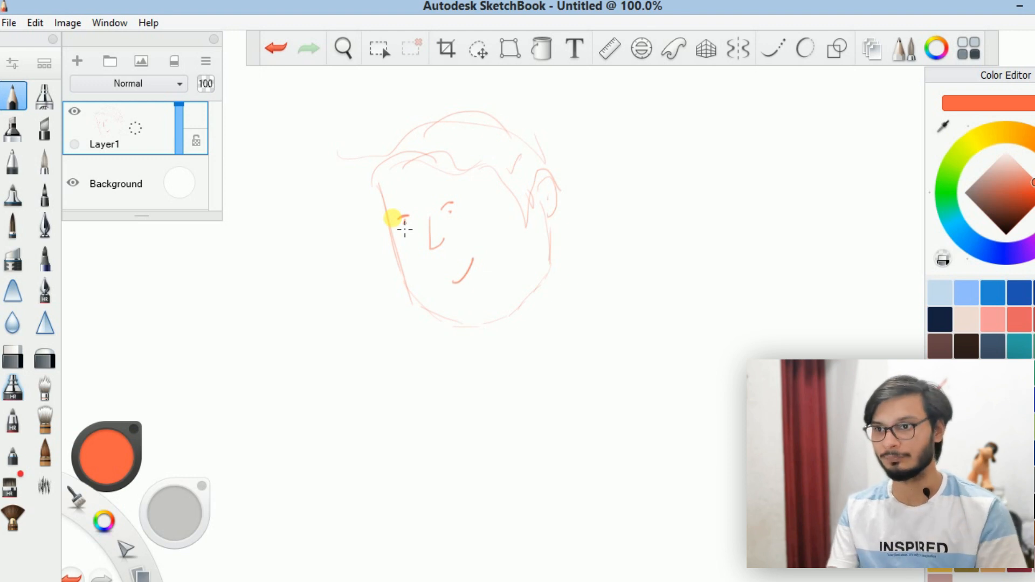
# Lasso the eye nearest the ear with the Transform tool and shift it slightly toward the nose.
pyautogui.click(478, 51)
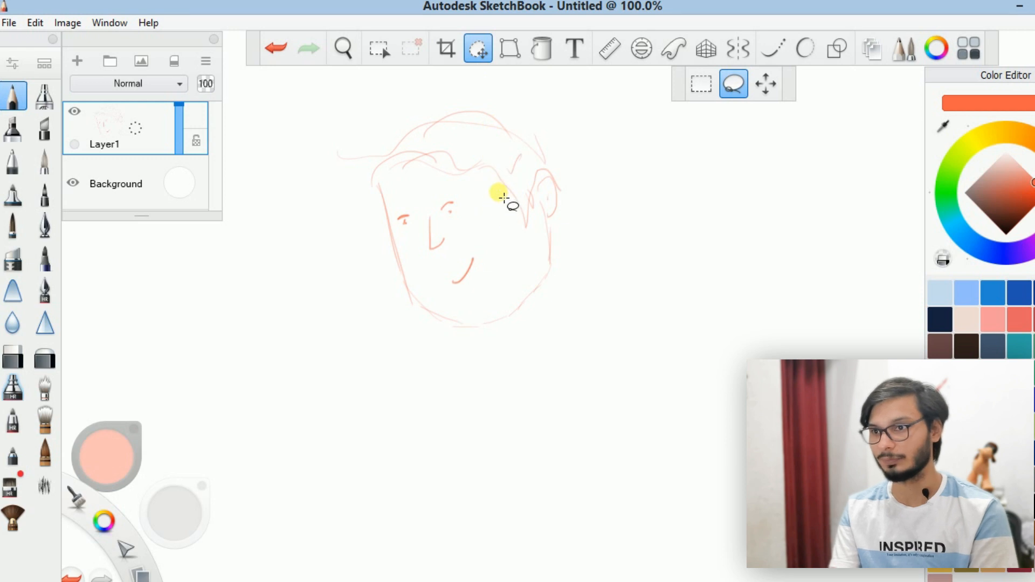
pyautogui.click(479, 53)
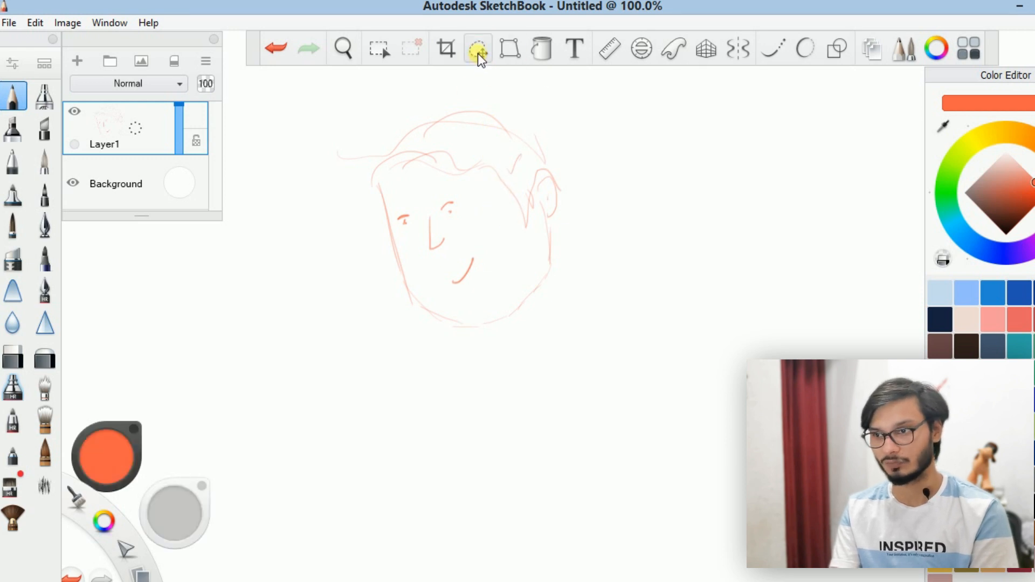
pyautogui.click(477, 53)
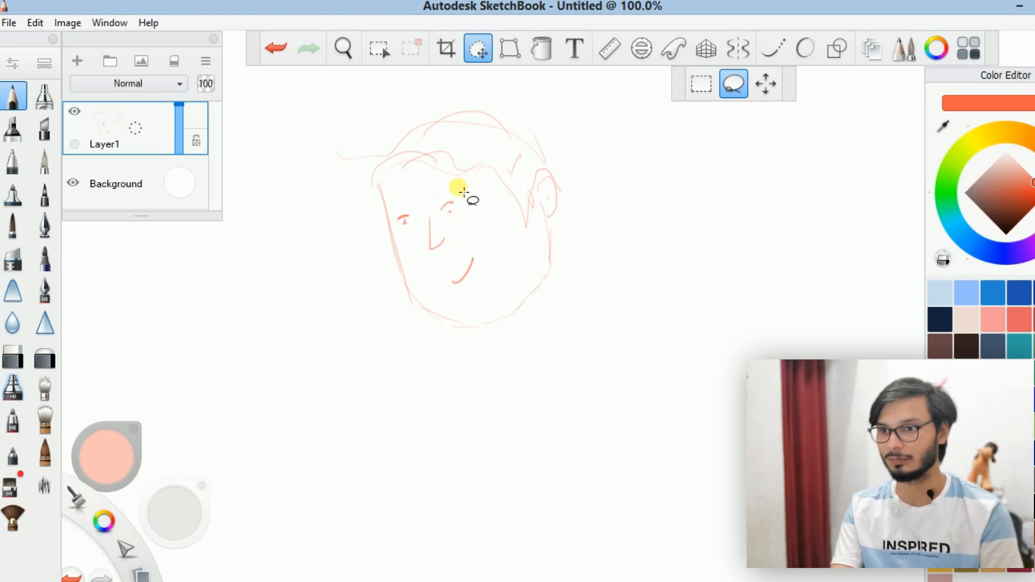
pyautogui.moveTo(463, 189); pyautogui.dragTo(446, 201)
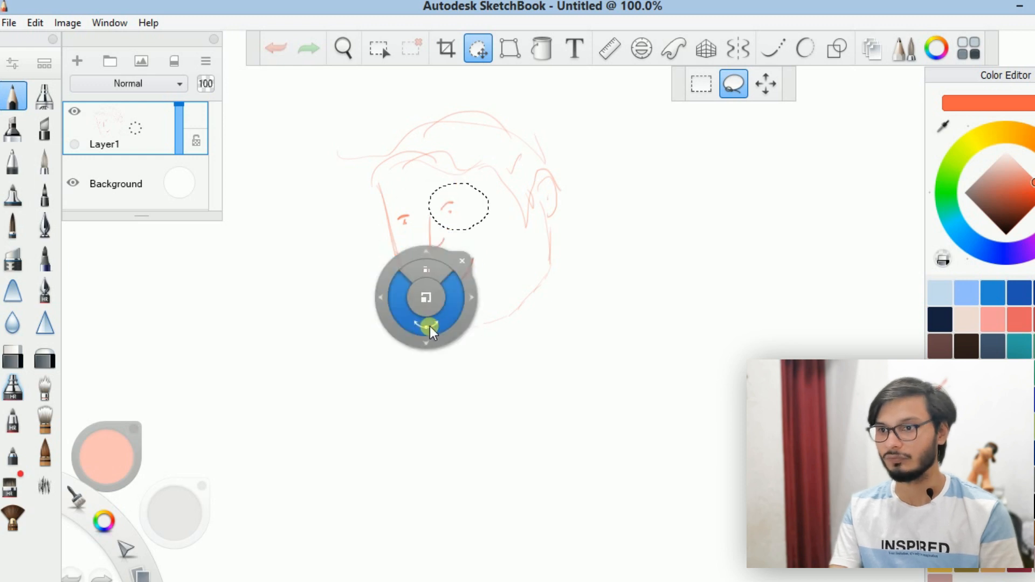
pyautogui.moveTo(440, 343); pyautogui.dragTo(434, 343)
pyautogui.moveTo(449, 309)
pyautogui.mouseDown()
pyautogui.moveTo(455, 313)
pyautogui.moveTo(385, 325)
pyautogui.mouseUp()
pyautogui.moveTo(447, 337); pyautogui.dragTo(450, 340)
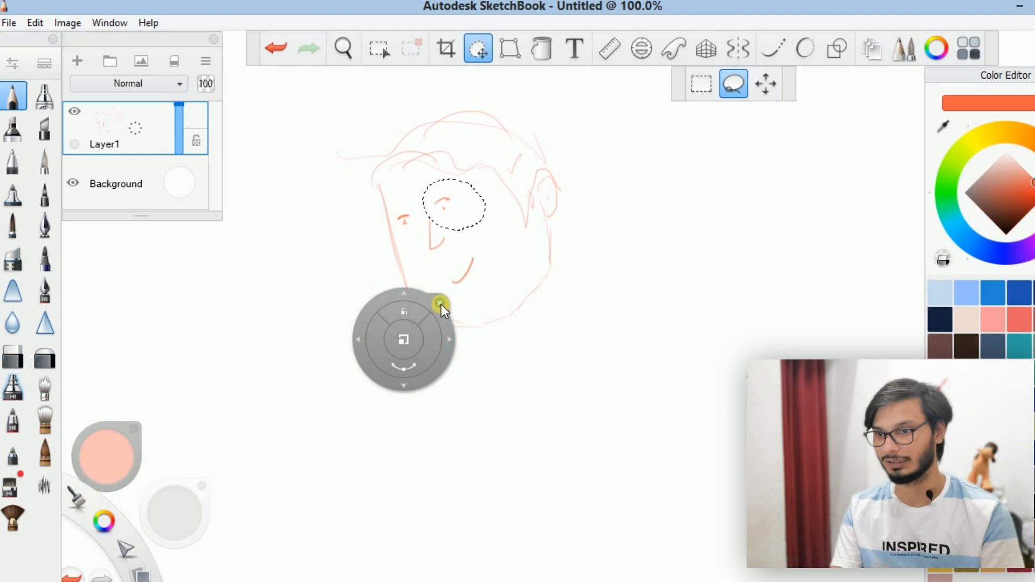
pyautogui.click(441, 304)
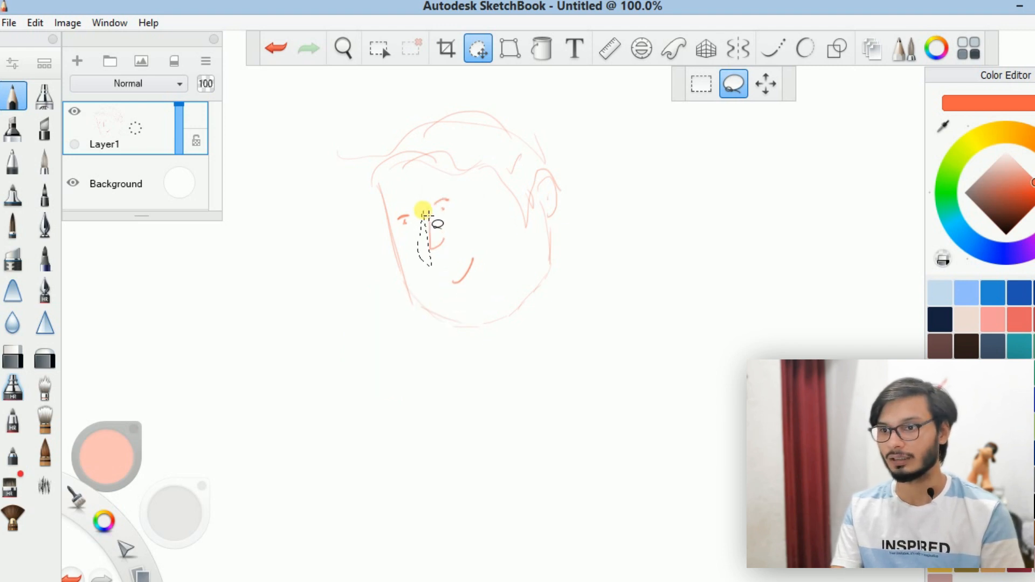
# Lasso the nose and the mouth separately, enlarging each slightly and shifting it away from the ear.
pyautogui.moveTo(426, 210); pyautogui.dragTo(424, 213)
pyautogui.moveTo(412, 317)
pyautogui.mouseDown()
pyautogui.moveTo(404, 322)
pyautogui.moveTo(405, 296)
pyautogui.mouseUp()
pyautogui.click(485, 265)
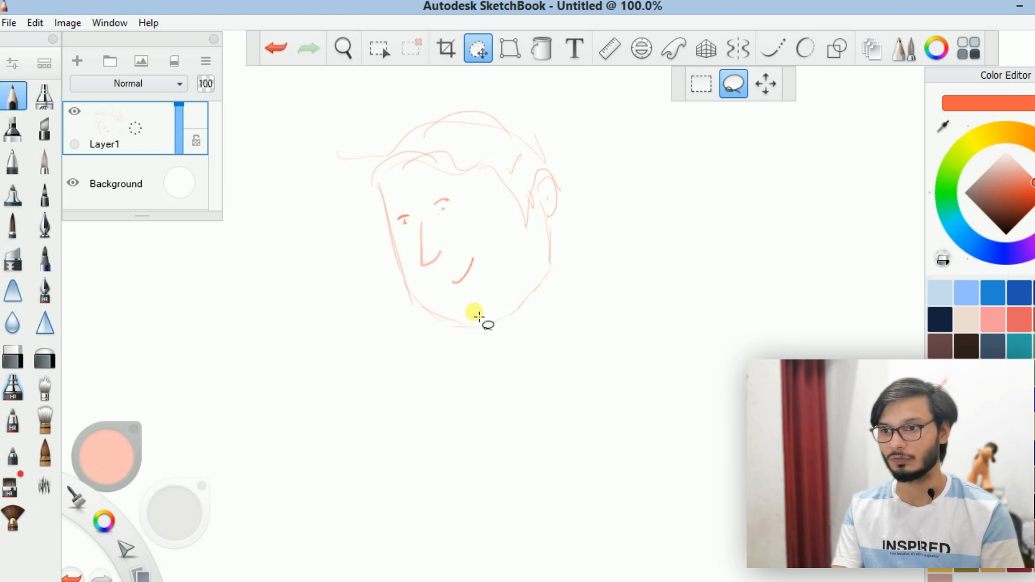
pyautogui.moveTo(440, 324); pyautogui.dragTo(471, 358)
pyautogui.click(484, 277)
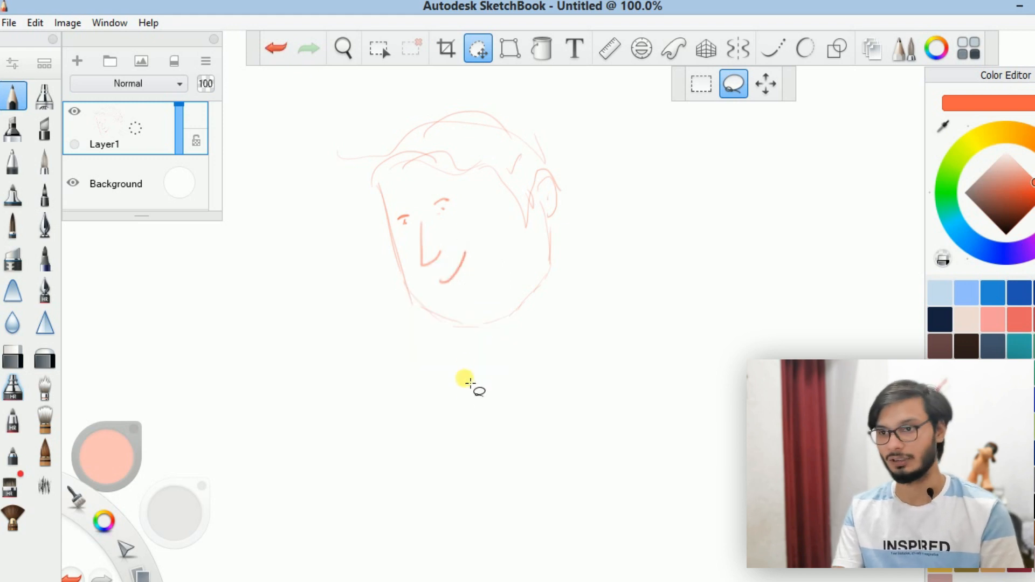
# Switch to the thick paint brush, add a new layer and hide the face sketch on Layer1.
pyautogui.click(45, 451)
pyautogui.click(78, 61)
pyautogui.click(451, 385)
pyautogui.click(75, 166)
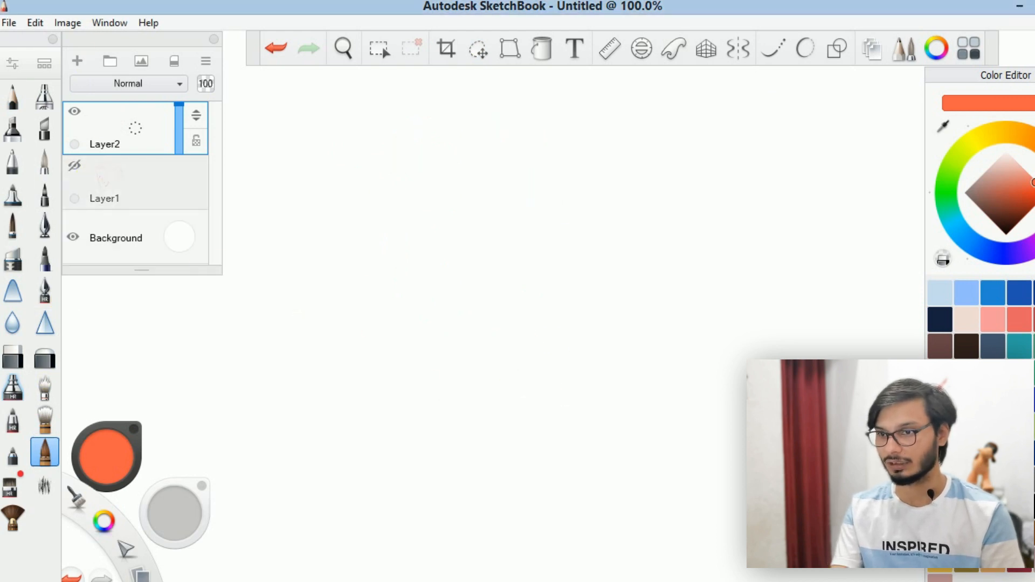
# Paint a green plant with leaves on Layer2 and a long ground line beneath it.
pyautogui.click(993, 454)
pyautogui.moveTo(499, 210); pyautogui.dragTo(519, 313)
pyautogui.moveTo(515, 227)
pyautogui.mouseDown()
pyautogui.moveTo(521, 285)
pyautogui.moveTo(510, 277)
pyautogui.moveTo(524, 287)
pyautogui.mouseUp()
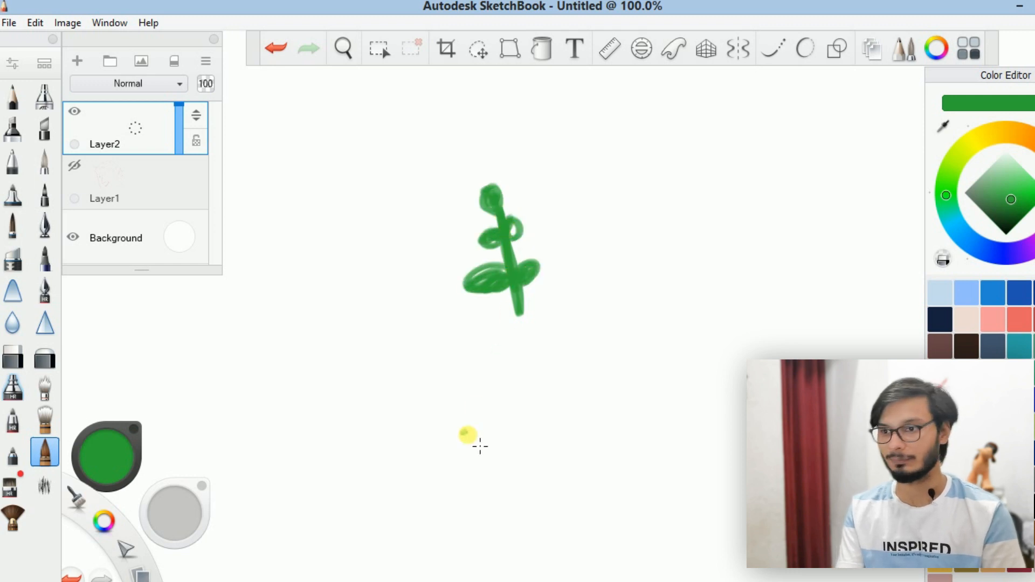
pyautogui.click(427, 326)
pyautogui.moveTo(356, 321)
pyautogui.mouseDown()
pyautogui.moveTo(370, 330)
pyautogui.moveTo(667, 302)
pyautogui.mouseUp()
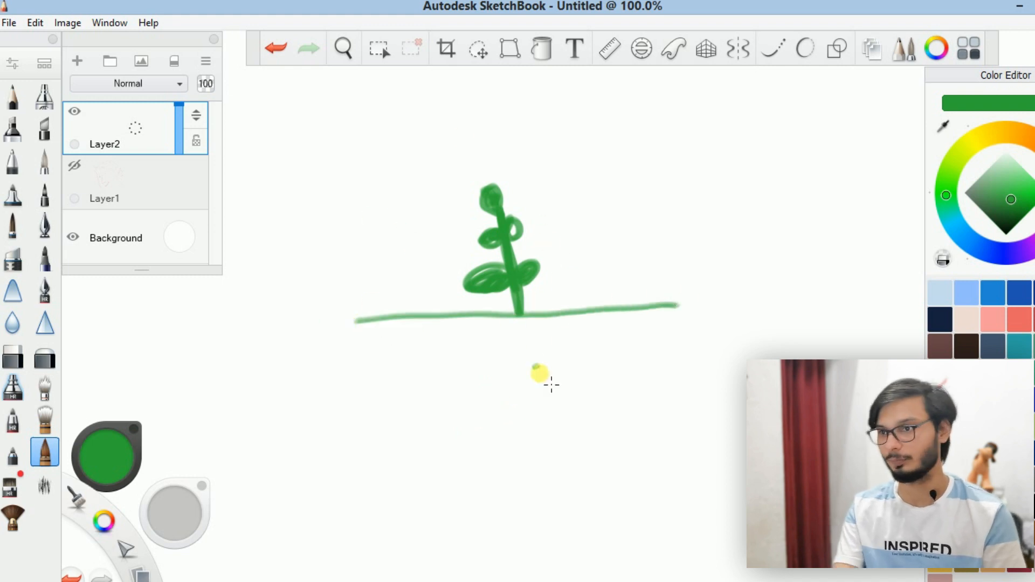
# Lasso the green plant, copy and paste it, and place a smaller copy to its left on the ground line.
pyautogui.click(477, 54)
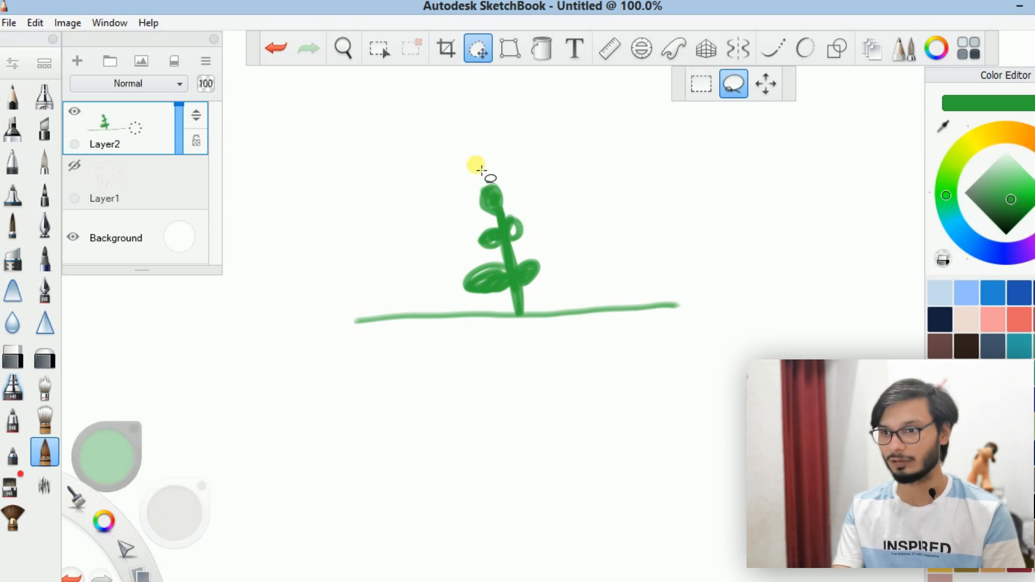
pyautogui.moveTo(507, 306)
pyautogui.mouseDown()
pyautogui.moveTo(520, 312)
pyautogui.moveTo(557, 280)
pyautogui.mouseUp()
pyautogui.moveTo(481, 169); pyautogui.dragTo(474, 164)
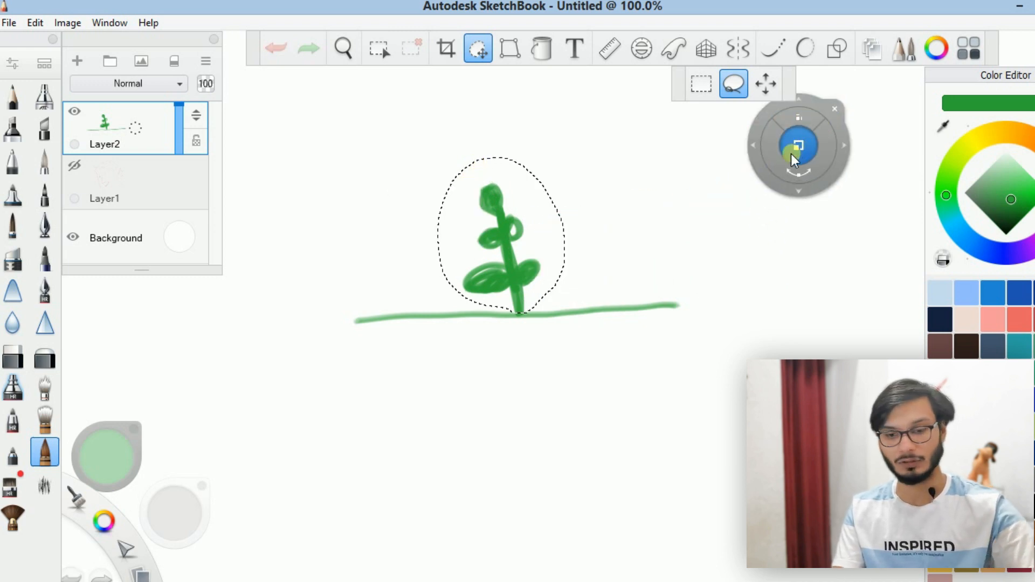
pyautogui.moveTo(780, 163); pyautogui.dragTo(602, 309)
pyautogui.hotkey('ctrl', 'c')
pyautogui.hotkey('ctrl', 'v')
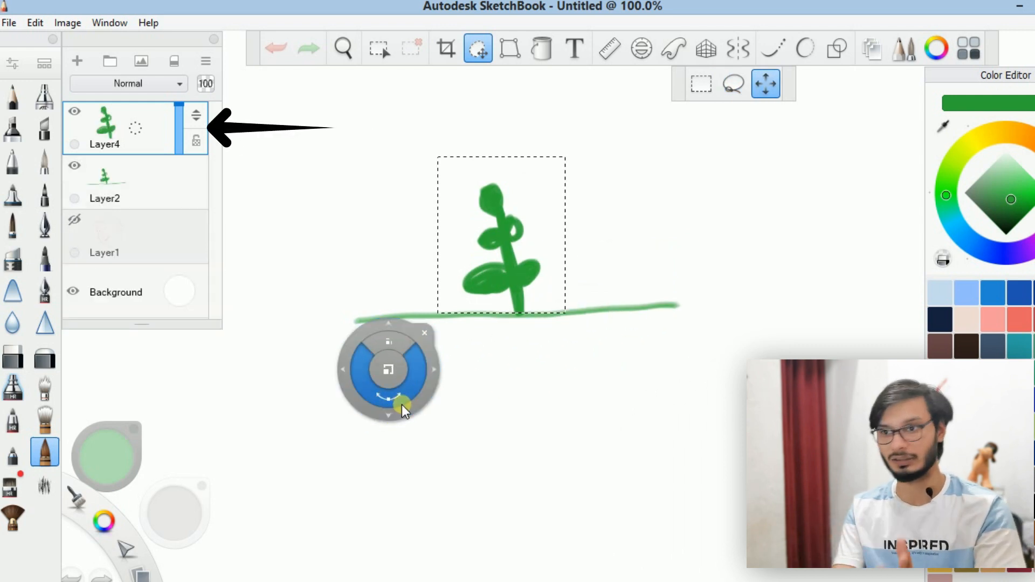
pyautogui.moveTo(411, 421); pyautogui.dragTo(312, 416)
pyautogui.moveTo(299, 376)
pyautogui.mouseDown()
pyautogui.moveTo(256, 416)
pyautogui.moveTo(307, 457)
pyautogui.mouseUp()
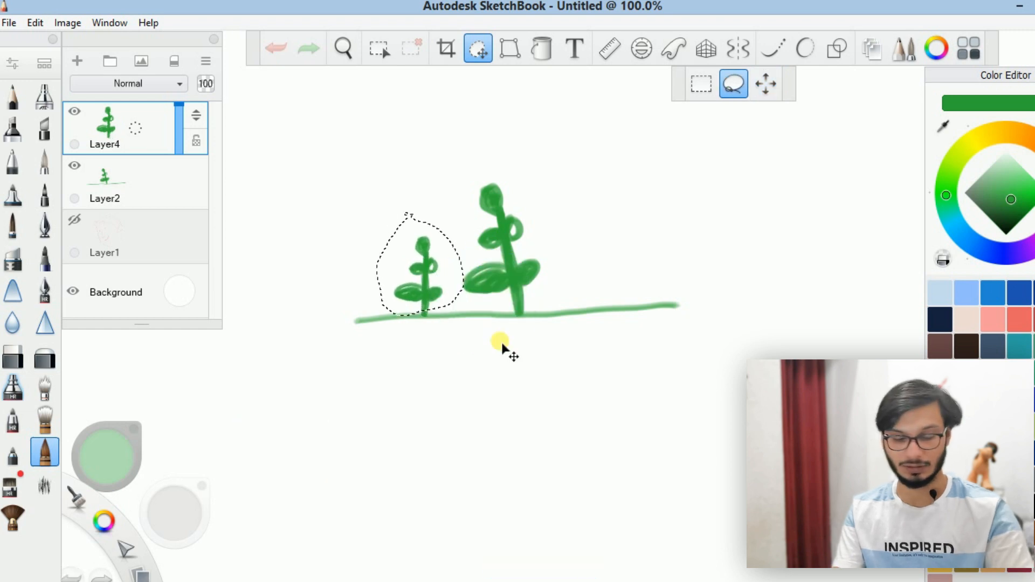
# Duplicate the small plant to the right of the large one, scaled to about 109% and standing on the ground line.
pyautogui.click(506, 339)
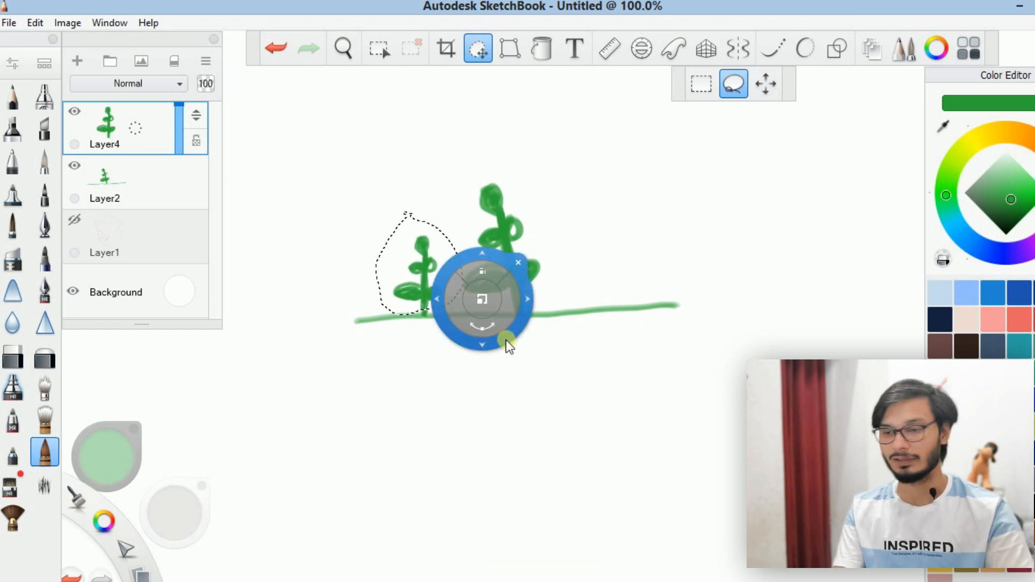
pyautogui.press('ctrl')
pyautogui.moveTo(510, 360); pyautogui.dragTo(678, 360)
pyautogui.moveTo(665, 315); pyautogui.dragTo(693, 308)
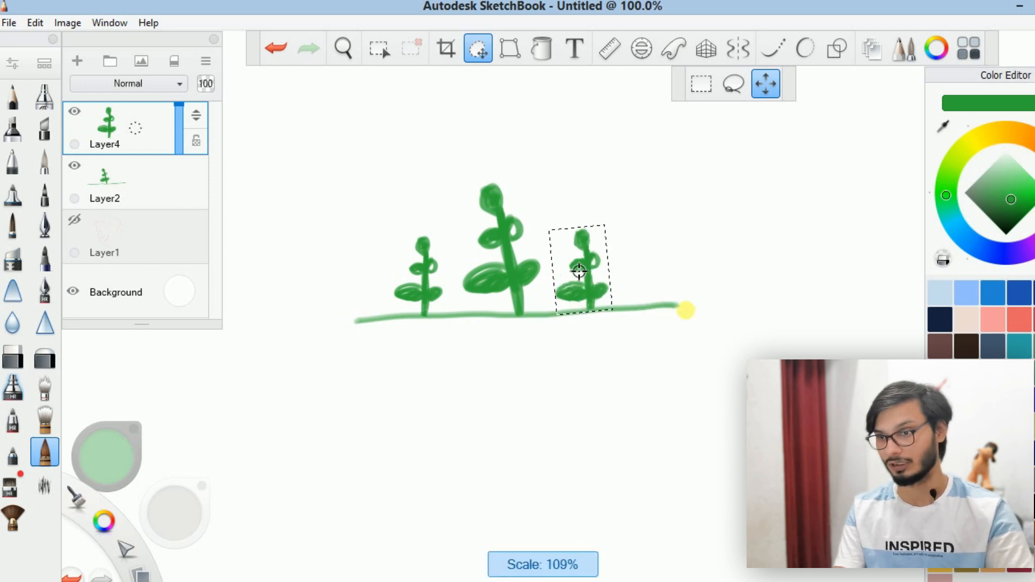
pyautogui.click(684, 331)
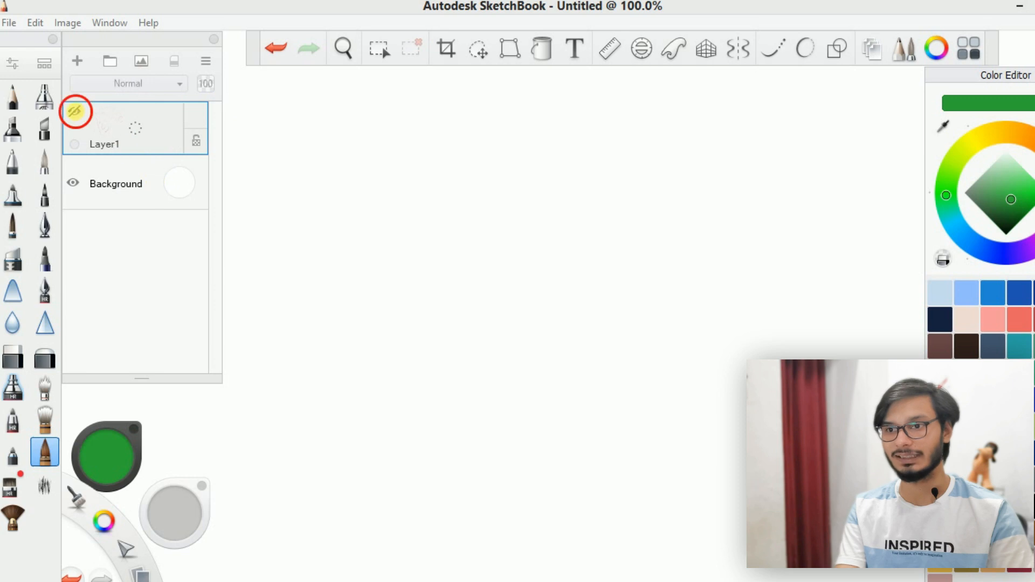
# Make Layer1 visible again and replace it with a new empty layer.
pyautogui.click(75, 111)
pyautogui.click(131, 126)
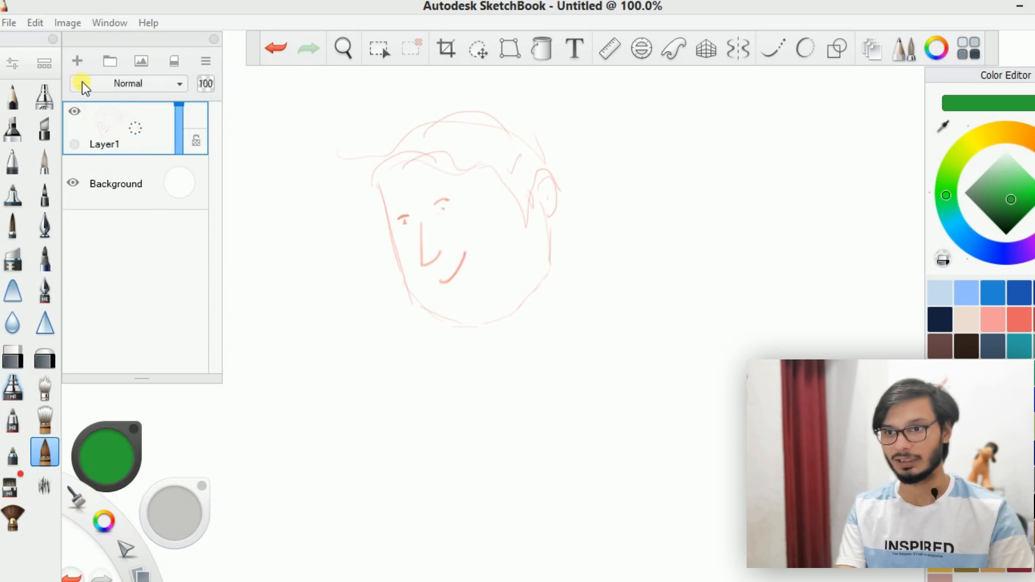
pyautogui.click(77, 68)
pyautogui.click(111, 171)
pyautogui.click(120, 204)
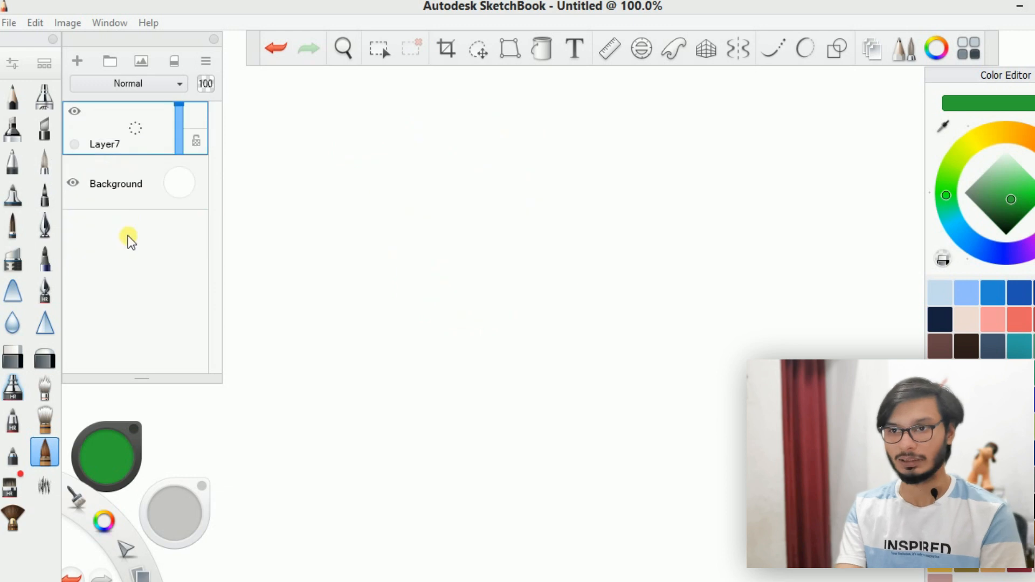
# Add another layer and, above it, a collapsed layer group containing two new layers.
pyautogui.click(77, 58)
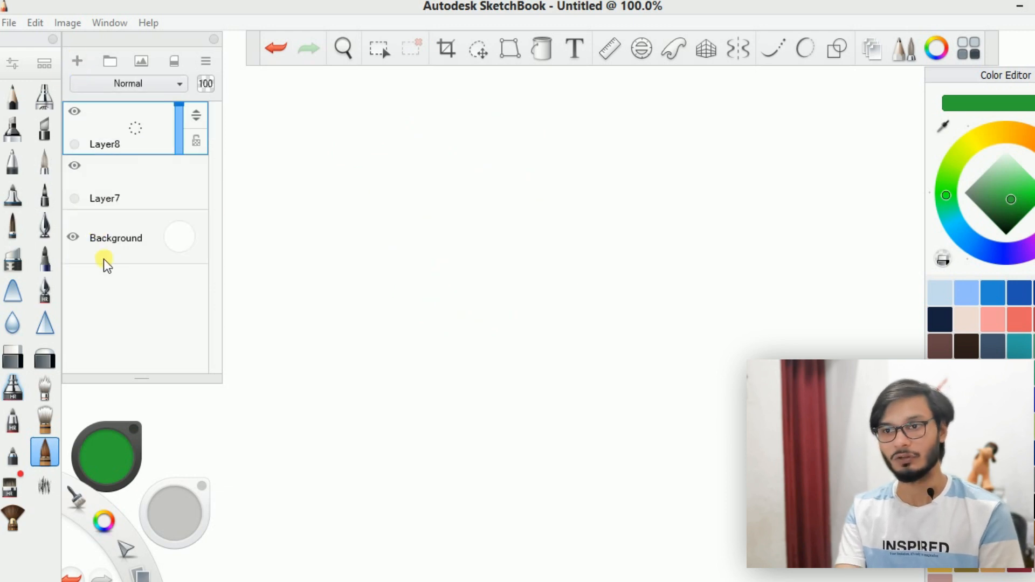
pyautogui.click(110, 63)
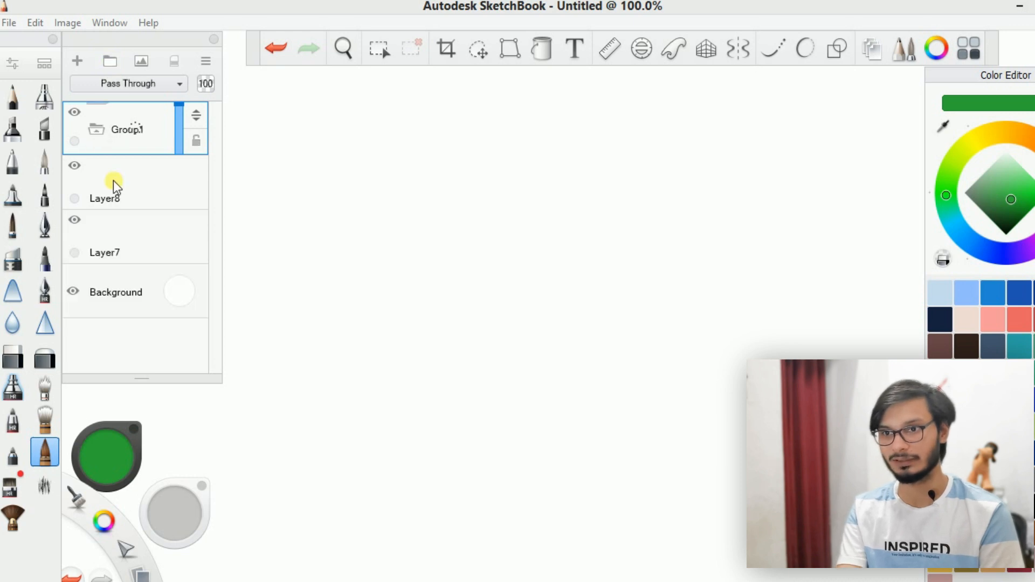
pyautogui.click(76, 59)
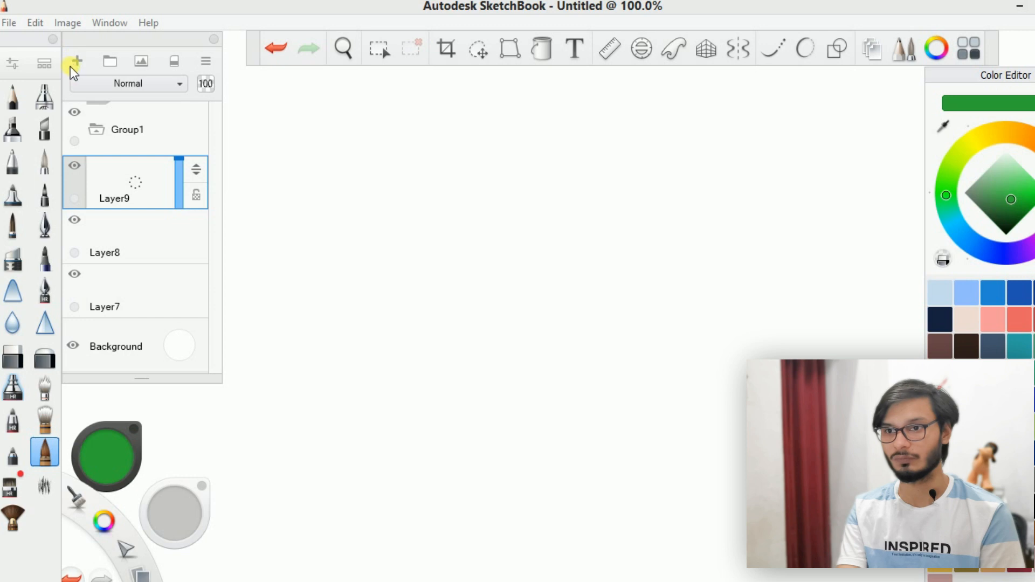
pyautogui.click(75, 60)
pyautogui.click(96, 130)
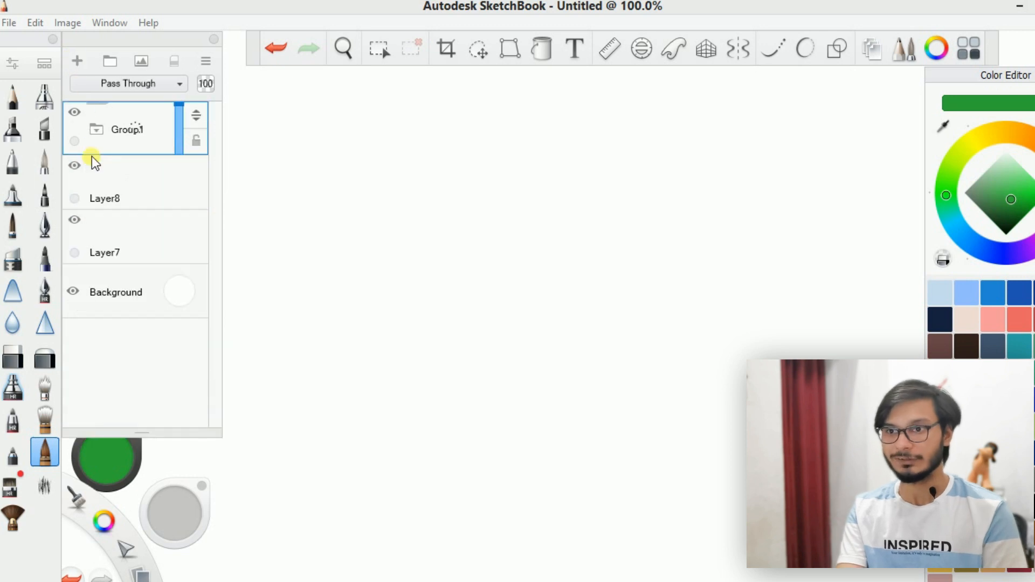
# Insert the red-haired portrait JPEG 9eb23916646ee822a155cfa8267980f9 as an image layer and adjust its placement on the canvas.
pyautogui.click(141, 64)
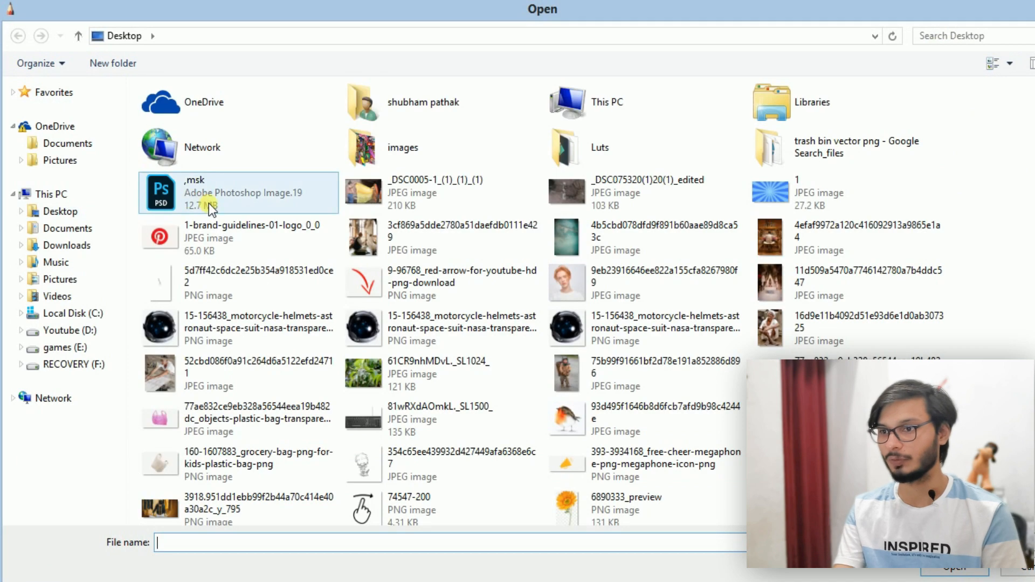
pyautogui.click(650, 281)
pyautogui.click(917, 567)
pyautogui.moveTo(344, 282); pyautogui.dragTo(390, 312)
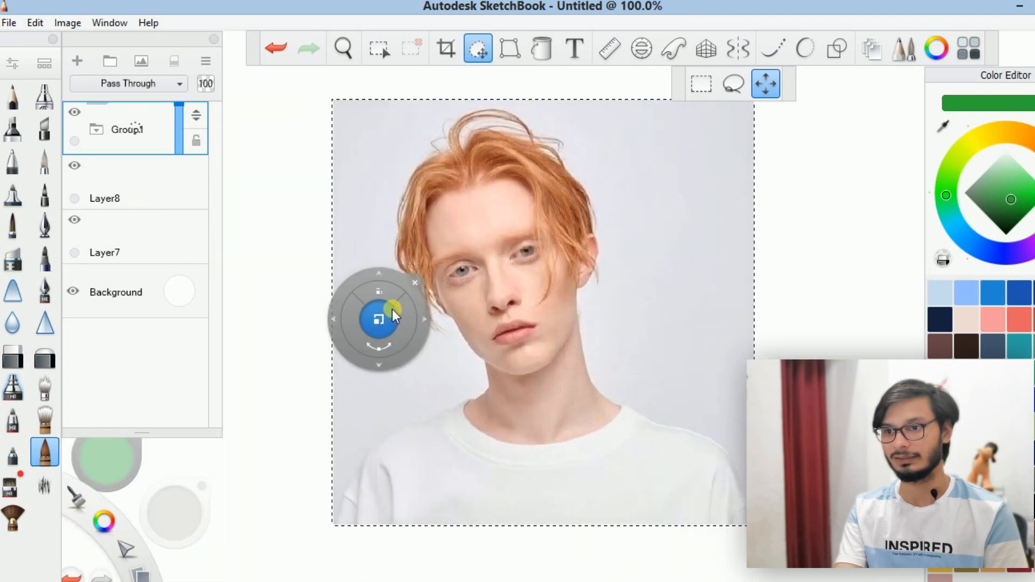
pyautogui.click(408, 276)
pyautogui.press('Return')
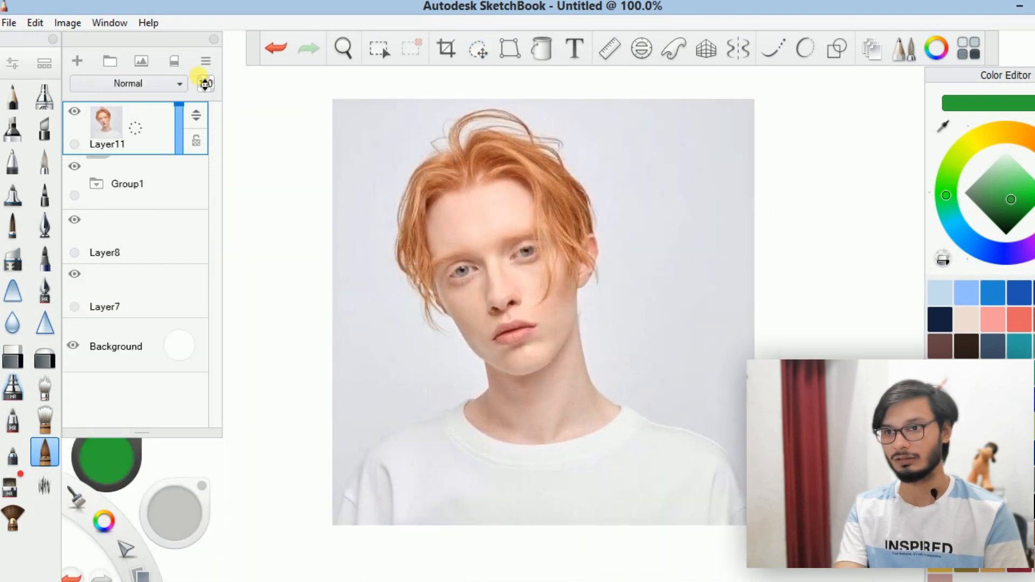
# Clear the portrait image from Layer11 and delete the emptied layer.
pyautogui.click(204, 63)
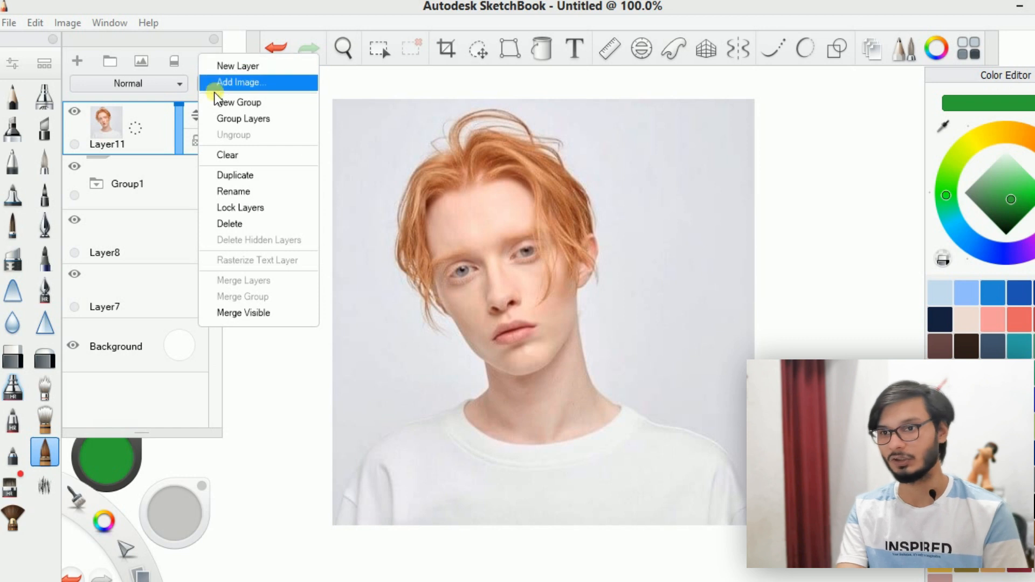
pyautogui.click(209, 155)
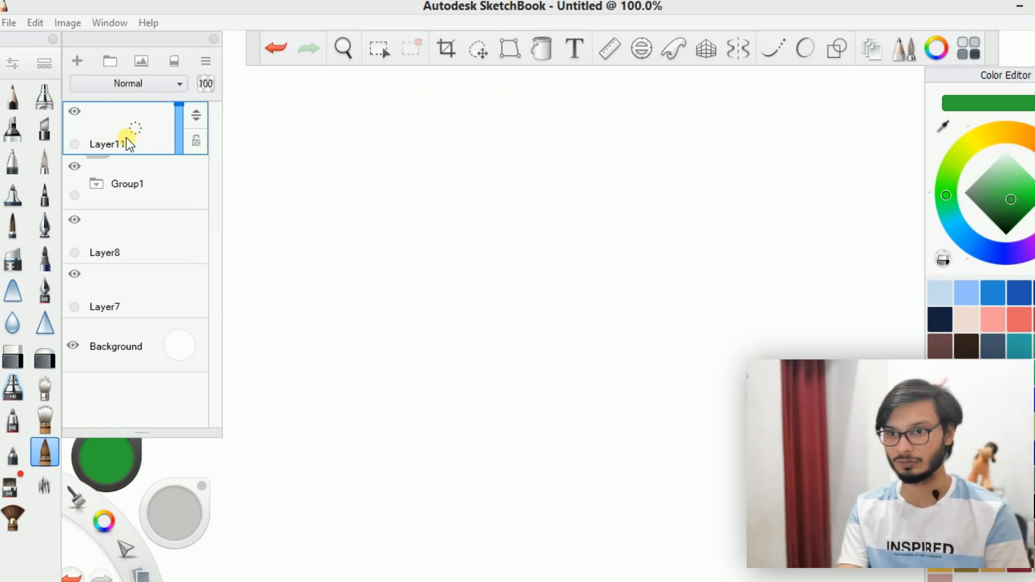
pyautogui.click(141, 185)
pyautogui.click(136, 235)
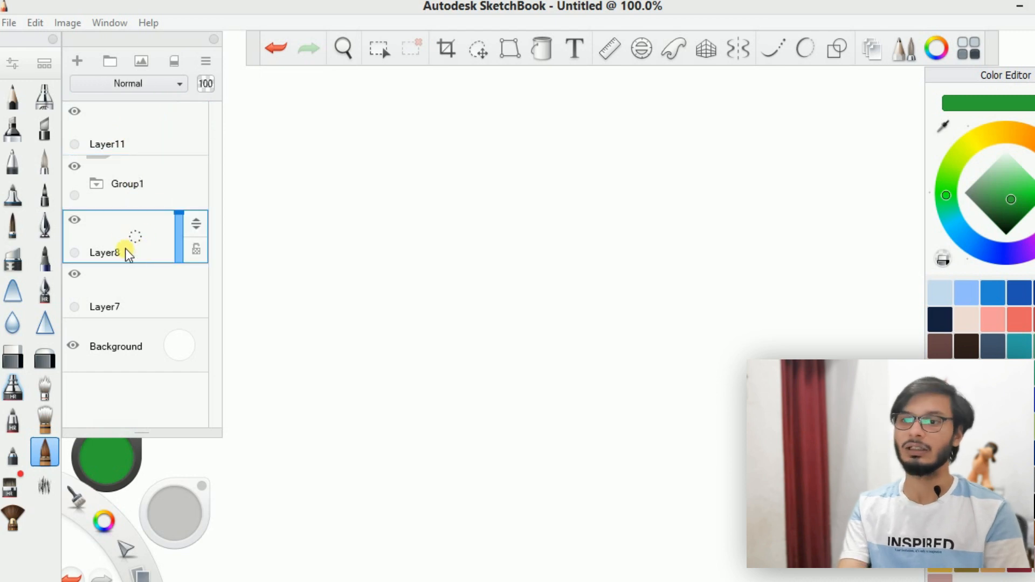
pyautogui.click(136, 136)
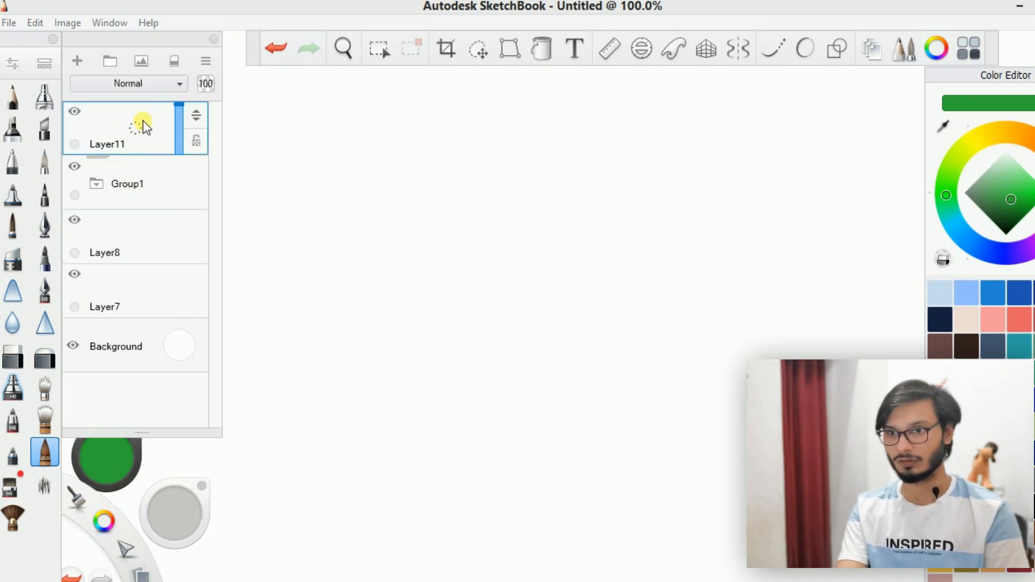
pyautogui.click(136, 127)
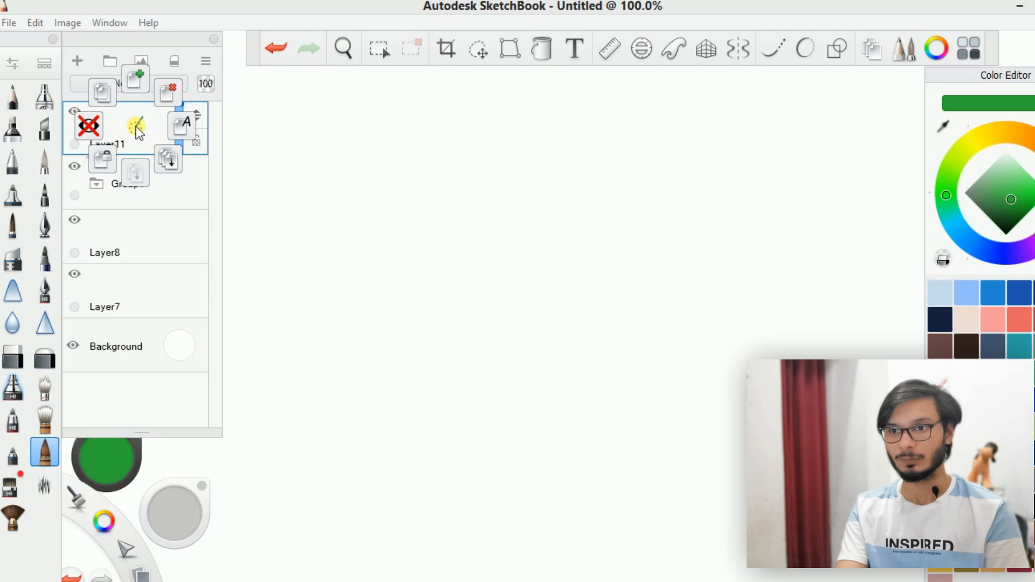
pyautogui.moveTo(136, 126); pyautogui.dragTo(167, 87)
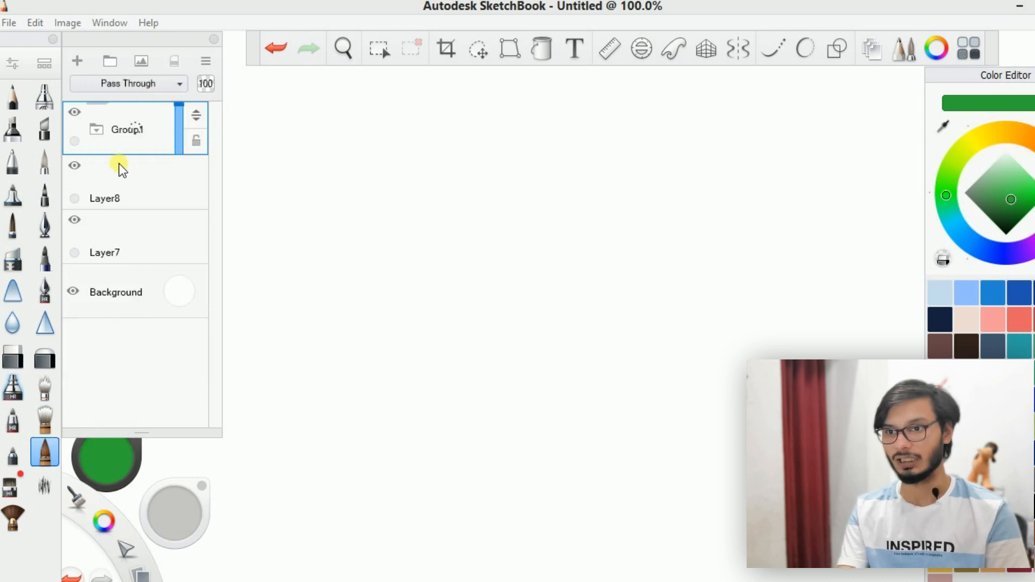
# Add two new layers, painting a green round scribble on the upper one and a curved mouth-like stroke below it on the lower one.
pyautogui.click(75, 62)
pyautogui.click(75, 63)
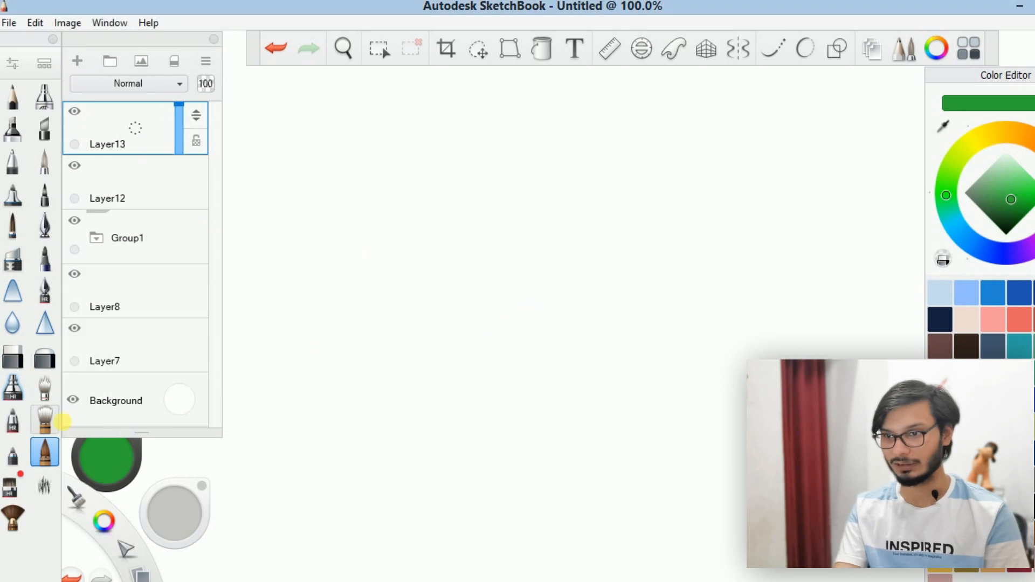
pyautogui.moveTo(472, 278)
pyautogui.mouseDown()
pyautogui.moveTo(464, 279)
pyautogui.moveTo(474, 289)
pyautogui.mouseUp()
pyautogui.click(199, 209)
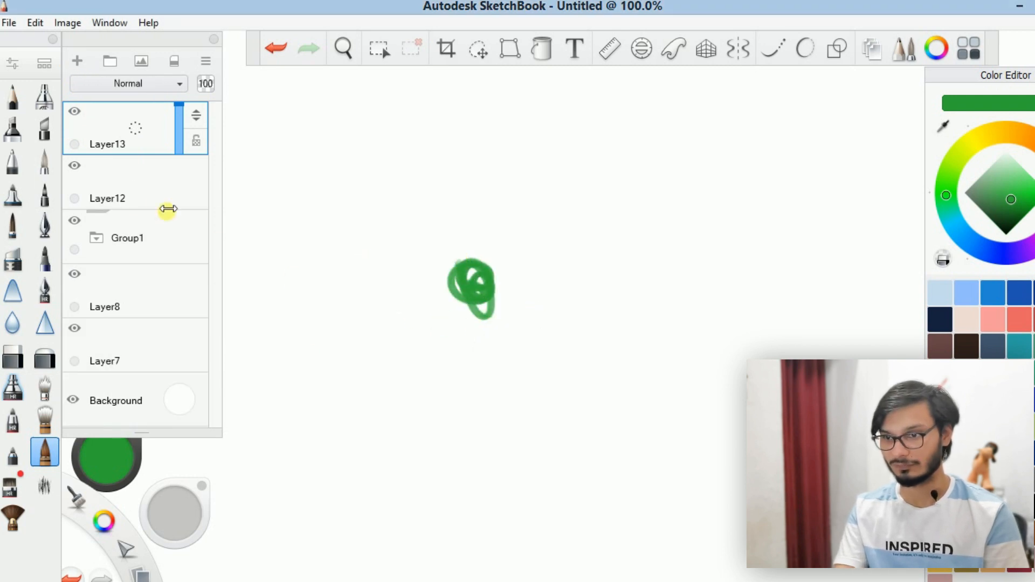
pyautogui.moveTo(479, 377); pyautogui.dragTo(552, 356)
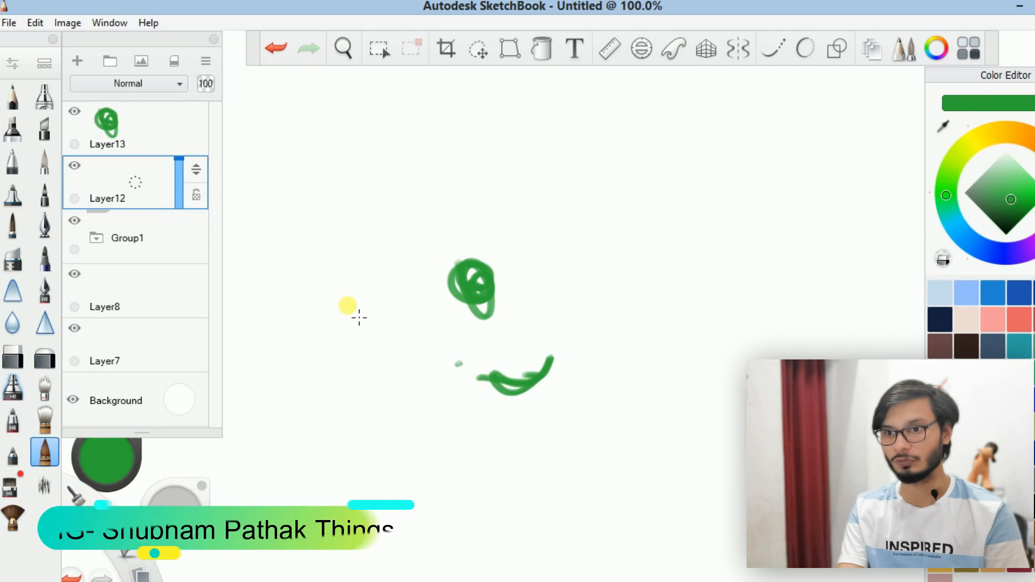
# Merge the round scribble's layer with the curved stroke's layer below it and toggle the merged layer's visibility.
pyautogui.click(140, 139)
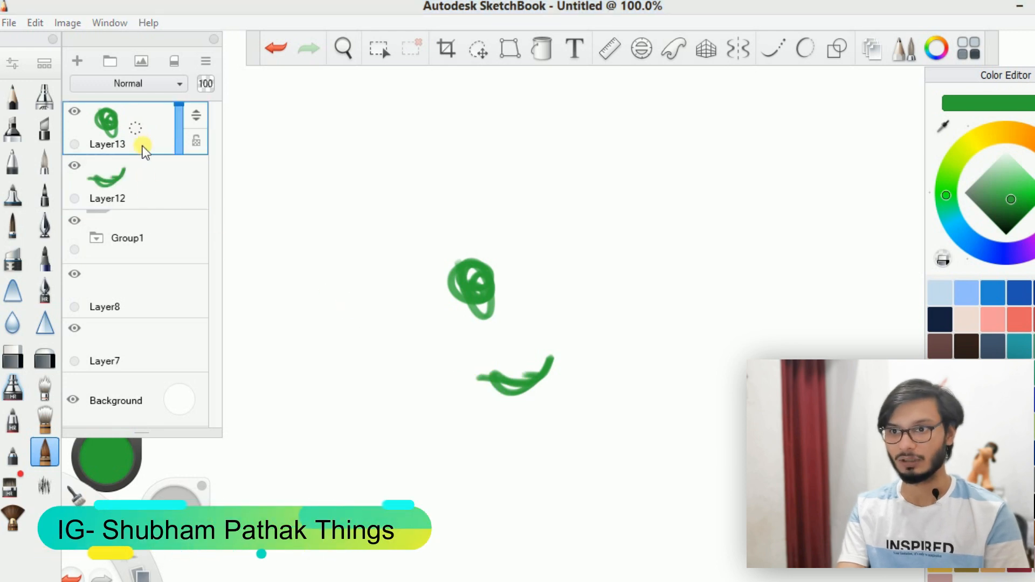
pyautogui.click(134, 130)
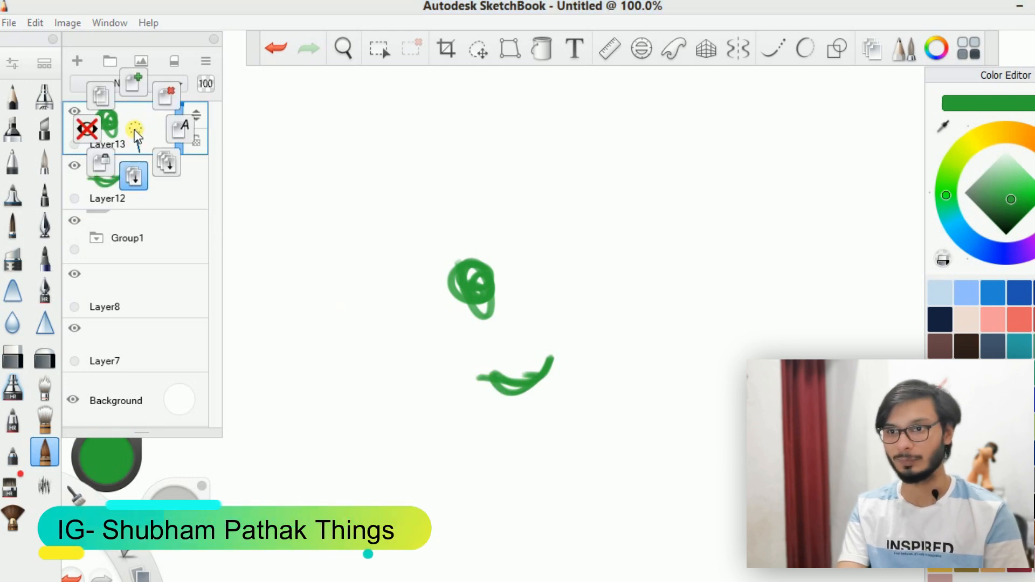
pyautogui.click(134, 176)
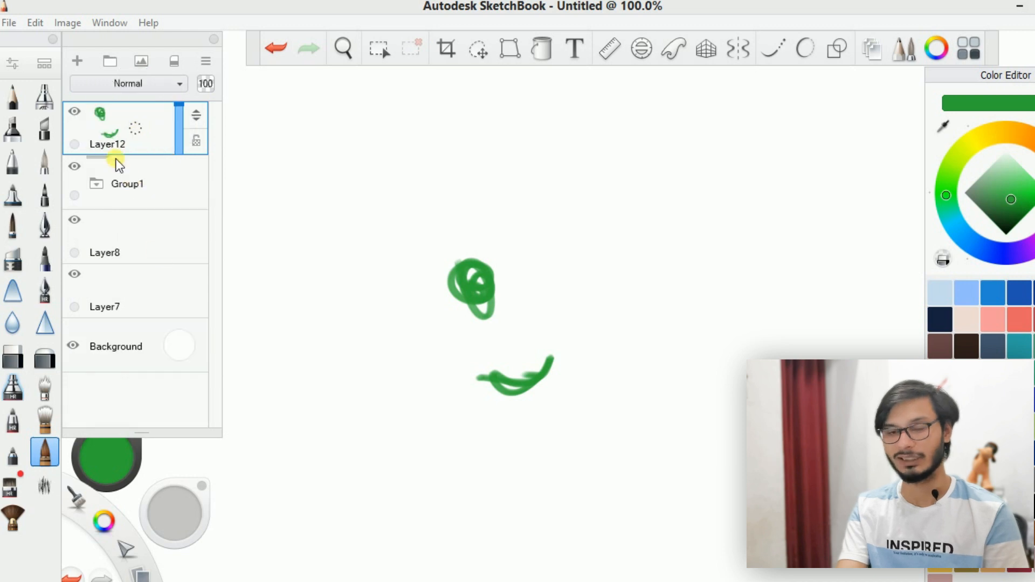
pyautogui.click(74, 112)
pyautogui.click(75, 111)
pyautogui.click(75, 111)
pyautogui.click(88, 117)
# Undo the visibility changes and the merge of the two drawing layers.
pyautogui.hotkey('ctrl', 'z')
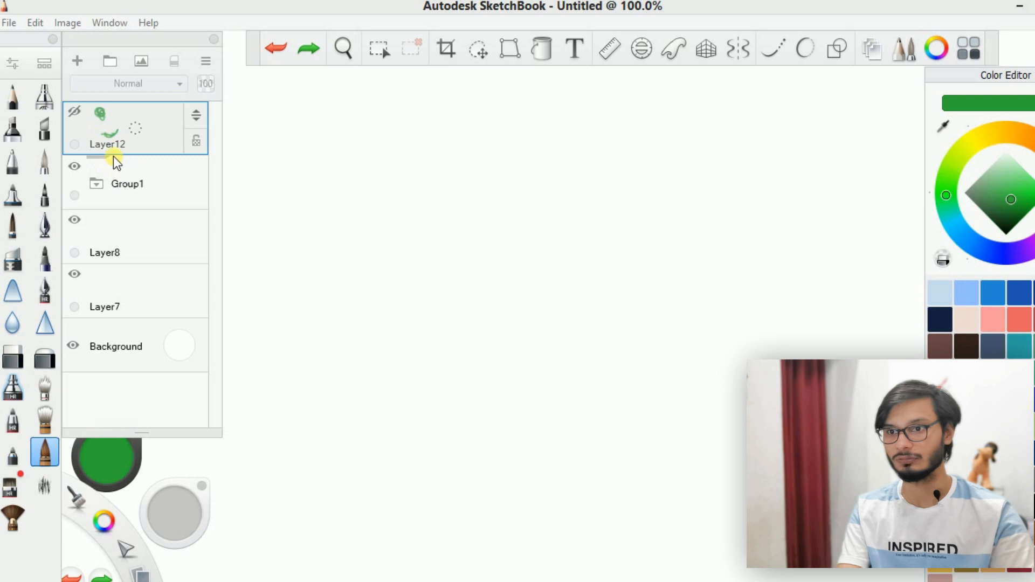
pyautogui.hotkey('ctrl', 'z')
pyautogui.hotkey('ctrl', 'z')
pyautogui.hotkey('ctrl', 'z')
pyautogui.hotkey('ctrl', 'z')
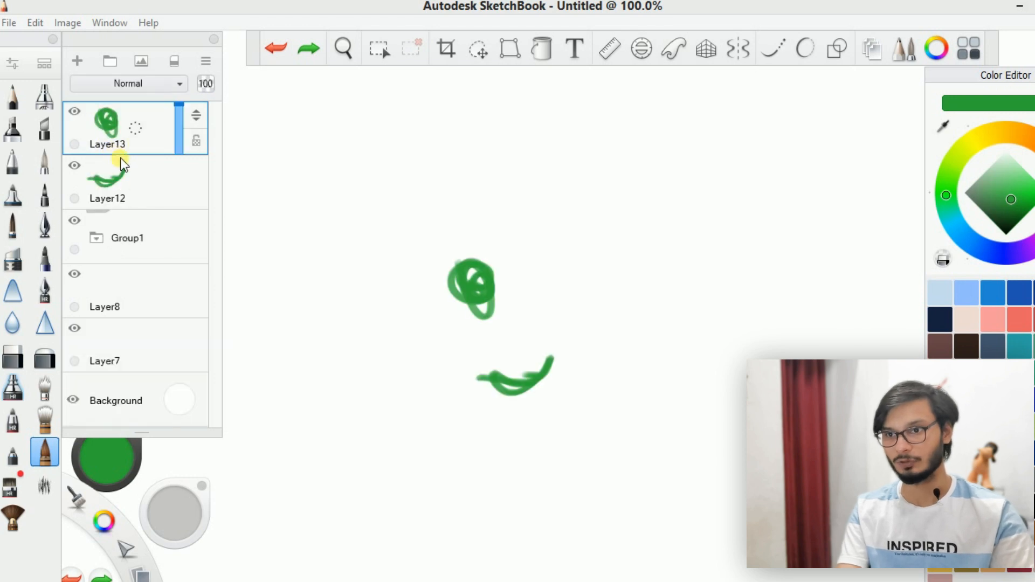
# Rename the round scribble's layer as eyes.
pyautogui.moveTo(126, 126); pyautogui.dragTo(133, 134)
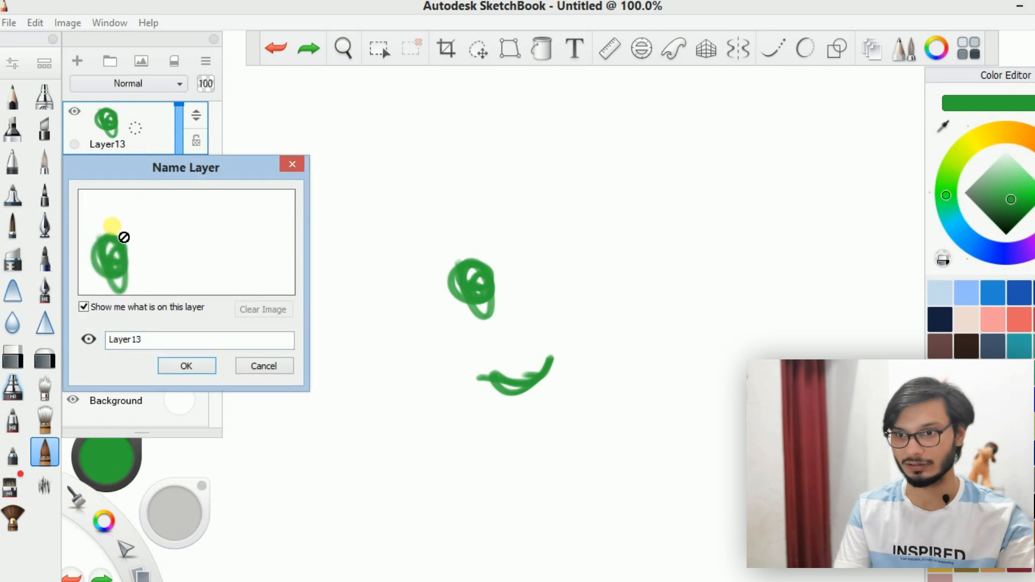
pyautogui.hotkey('ctrl', 'a')
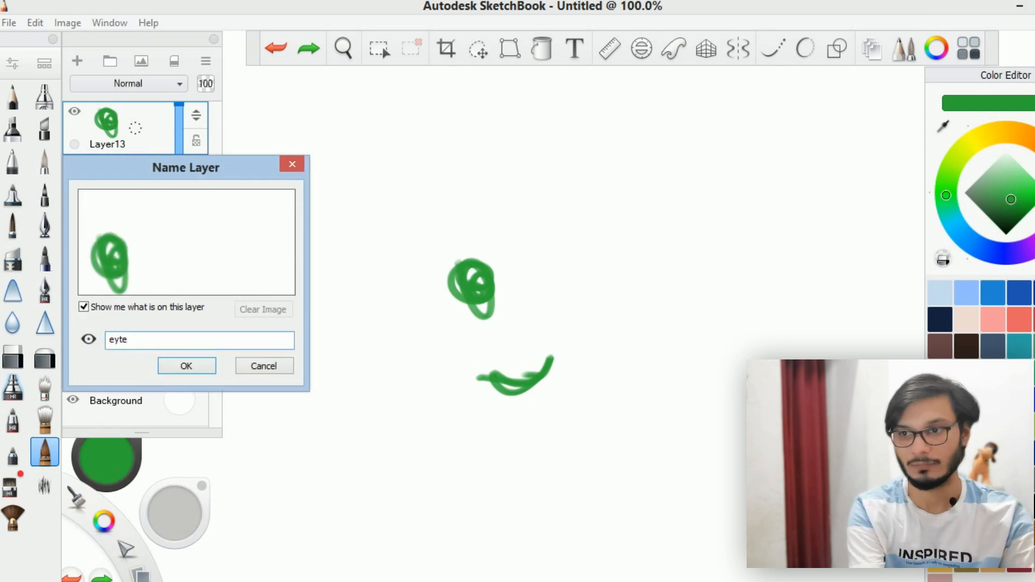
pyautogui.press('Return')
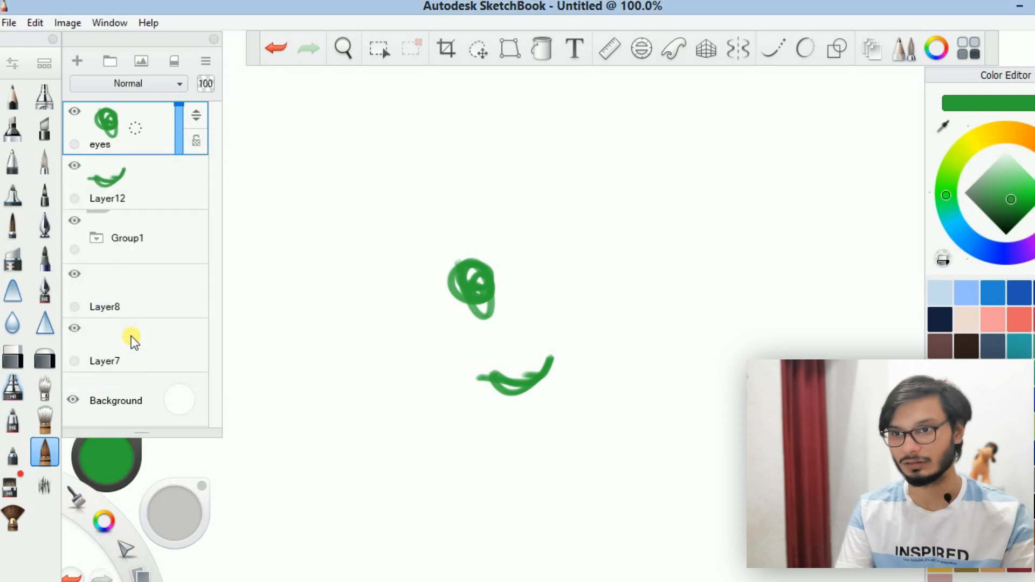
# Place a duplicate of the eyes layer's scribble above and to the right of the original, at 80% layer opacity.
pyautogui.moveTo(137, 124); pyautogui.dragTo(137, 124)
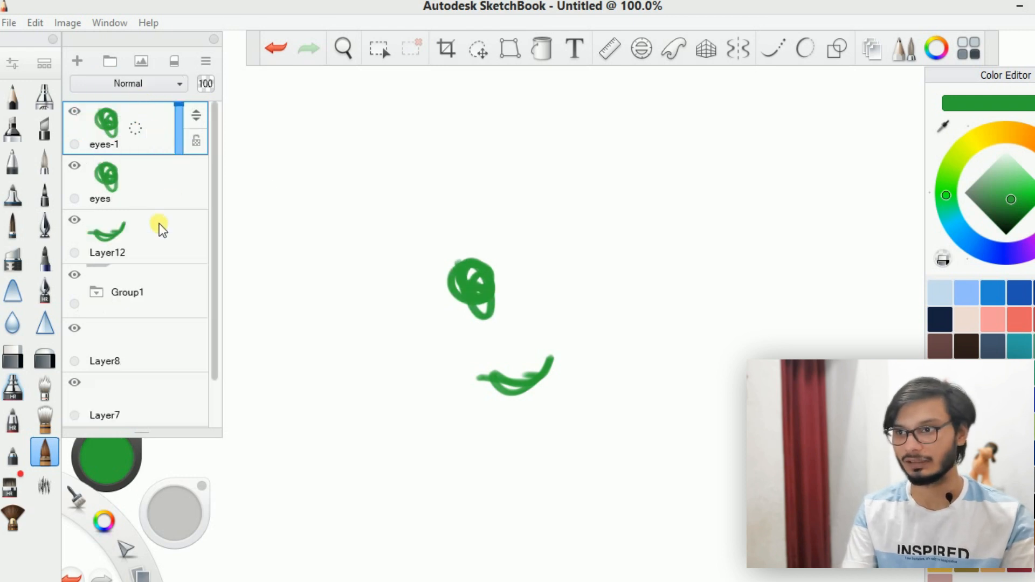
pyautogui.click(273, 262)
pyautogui.click(477, 48)
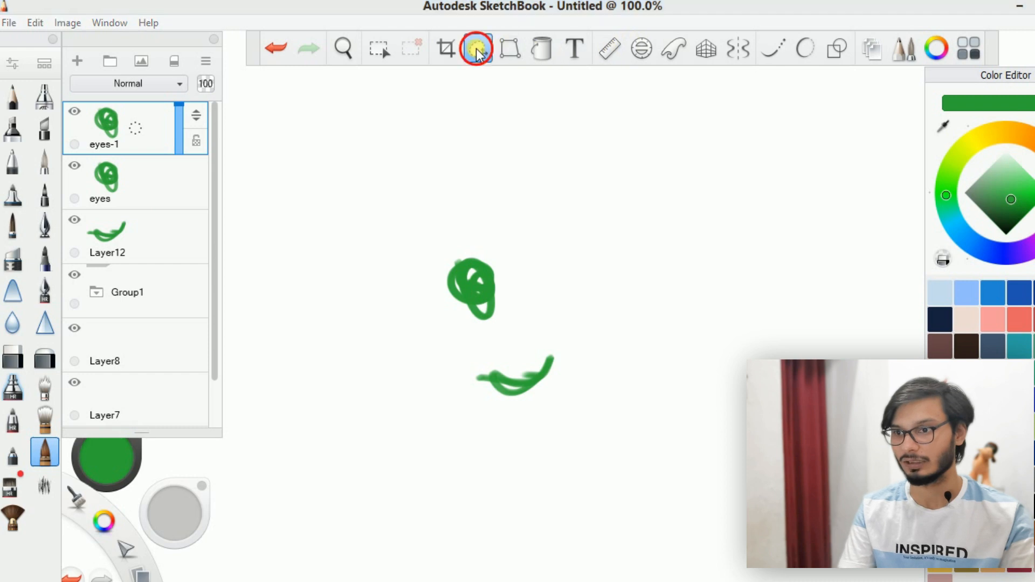
pyautogui.moveTo(509, 323); pyautogui.dragTo(525, 322)
pyautogui.moveTo(663, 184); pyautogui.dragTo(705, 231)
pyautogui.click(746, 192)
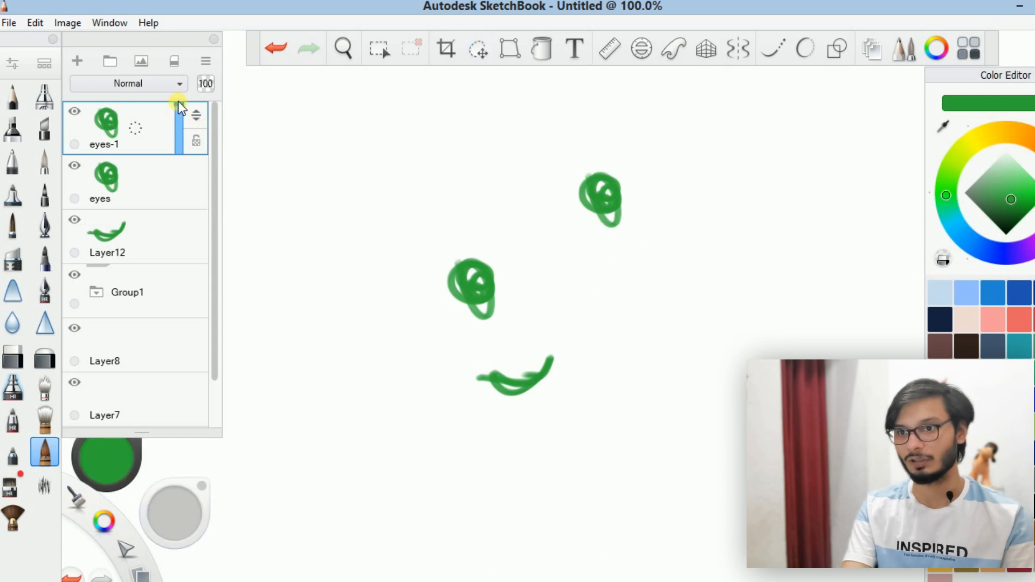
pyautogui.moveTo(178, 103)
pyautogui.mouseDown()
pyautogui.moveTo(183, 151)
pyautogui.moveTo(183, 111)
pyautogui.mouseUp()
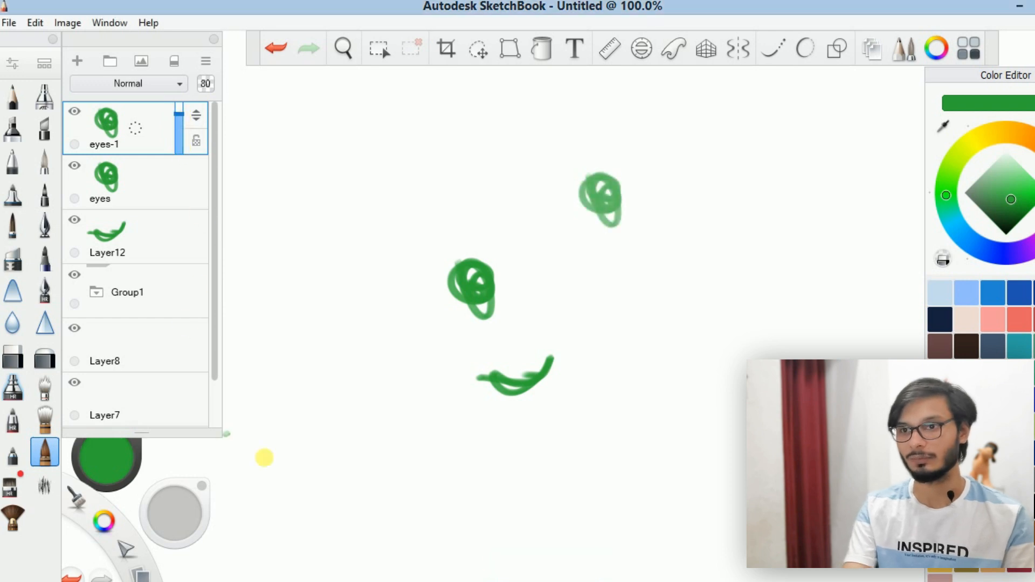
# Insert the red-haired portrait JPEG 9eb23916646ee822a155cfa8267980f9 from the Desktop as an image layer and confirm its placement.
pyautogui.click(139, 60)
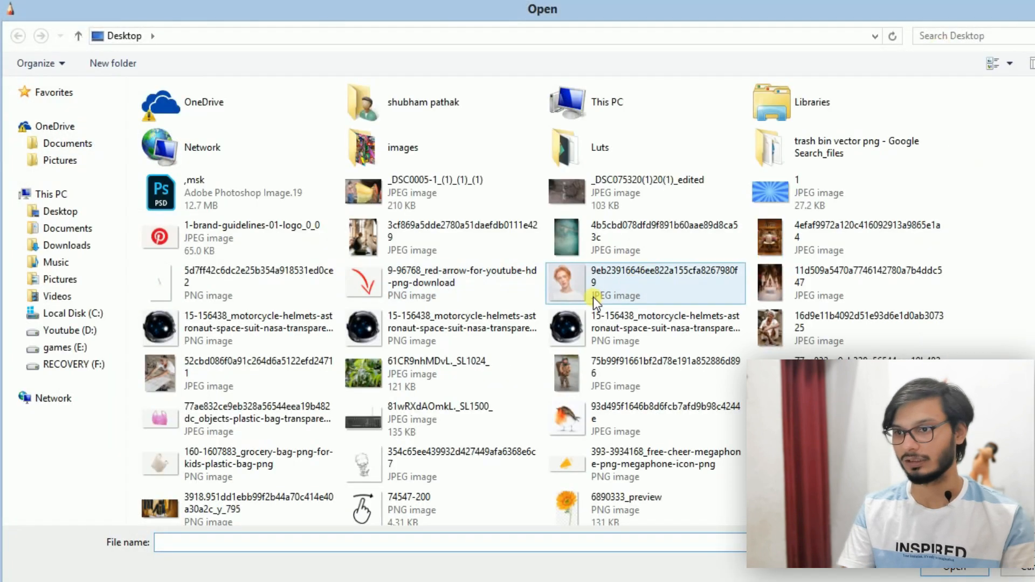
pyautogui.click(595, 291)
pyautogui.click(954, 570)
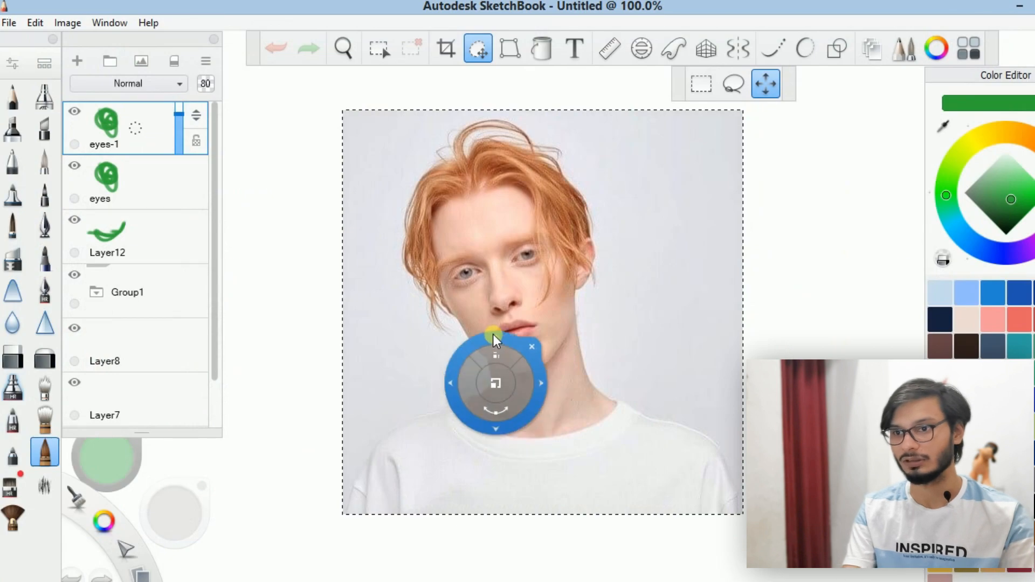
pyautogui.moveTo(493, 334); pyautogui.dragTo(271, 181)
pyautogui.click(263, 192)
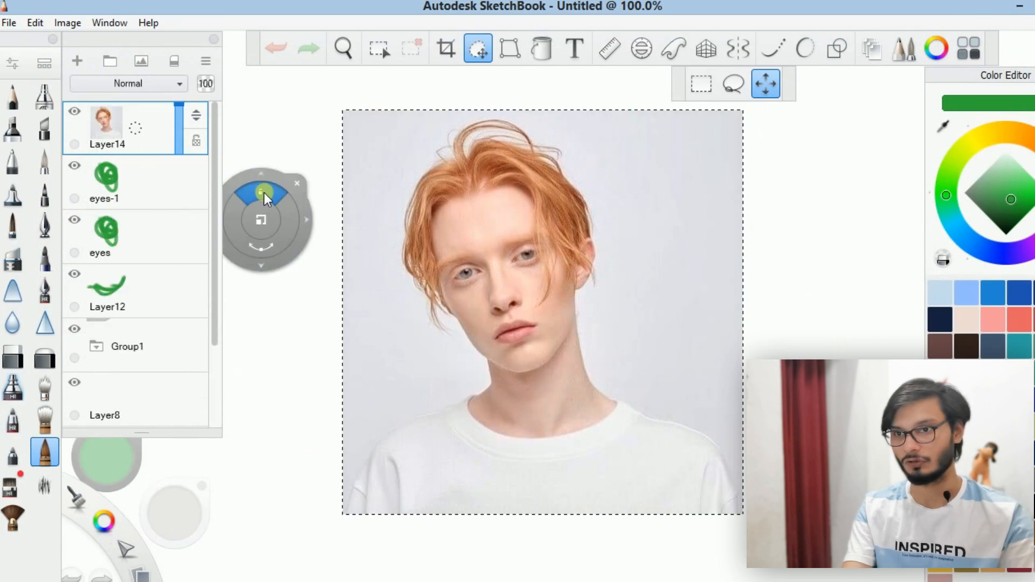
pyautogui.click(298, 184)
# Add an empty layer above the portrait and lower the portrait layer's opacity to 27%.
pyautogui.click(77, 61)
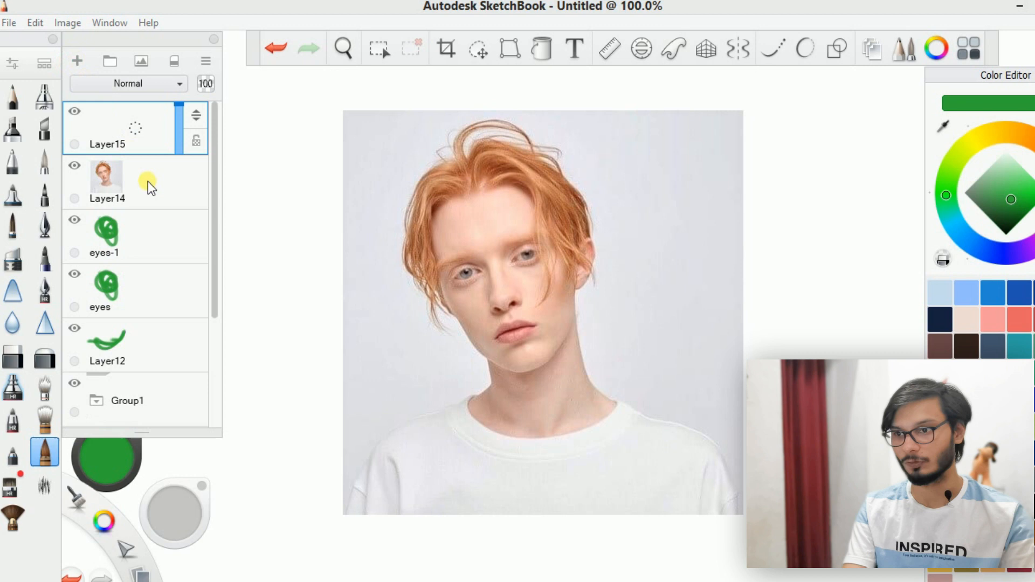
pyautogui.click(161, 173)
pyautogui.moveTo(179, 161); pyautogui.dragTo(182, 194)
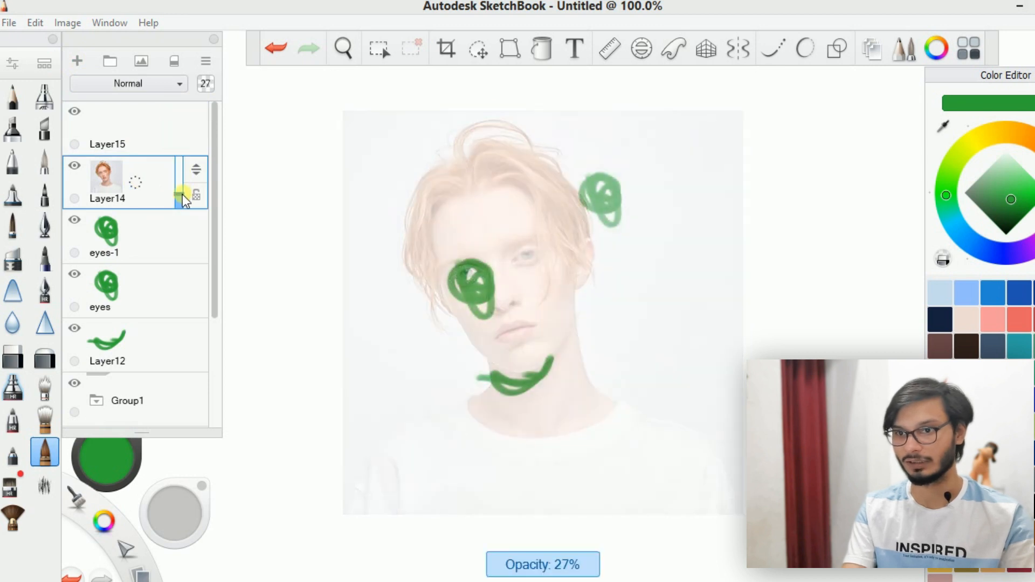
# Hide the eyes-1, eyes and Layer12 drawings and make the empty top layer active.
pyautogui.click(74, 220)
pyautogui.click(76, 276)
pyautogui.click(96, 142)
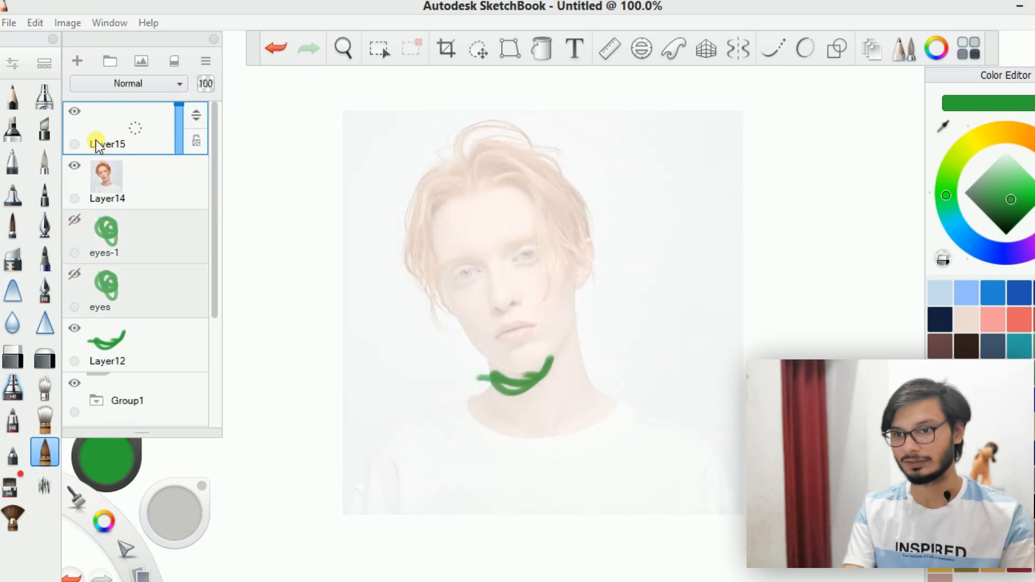
pyautogui.click(75, 329)
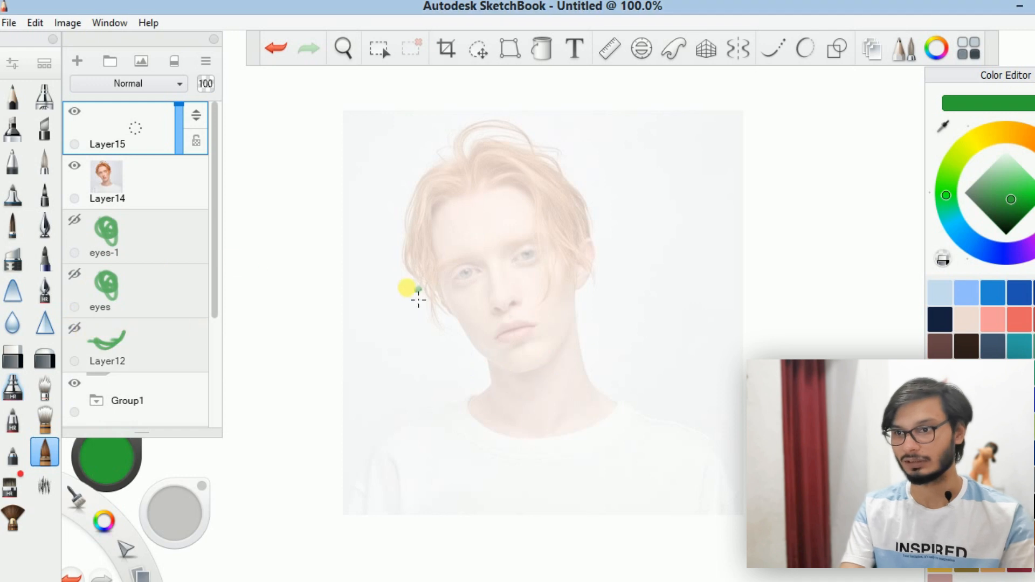
# Trace the portrait's jawline, nose and lips with the green Pencil on the top layer, and hide the tracing and portrait layers.
pyautogui.click(13, 95)
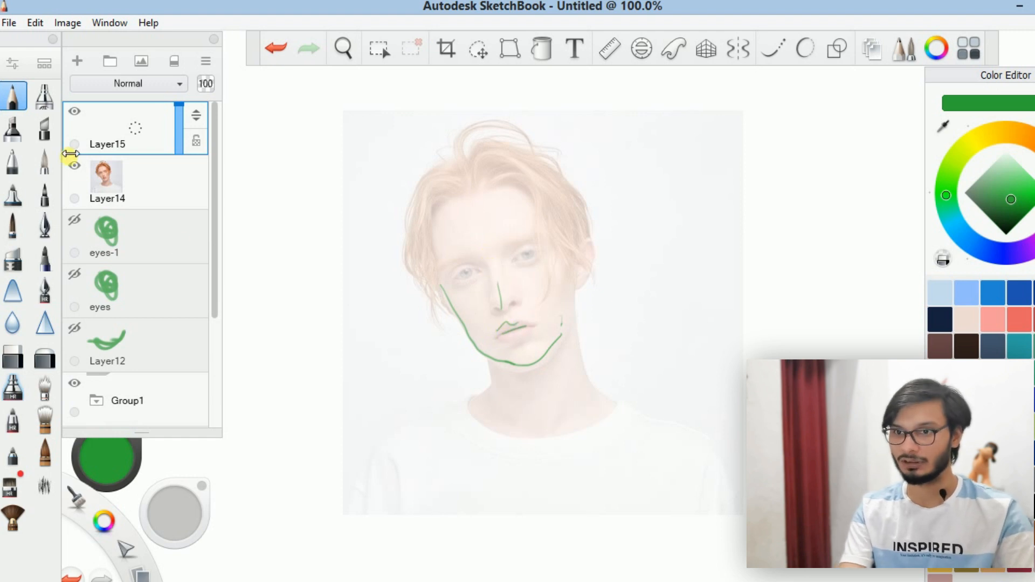
pyautogui.click(75, 113)
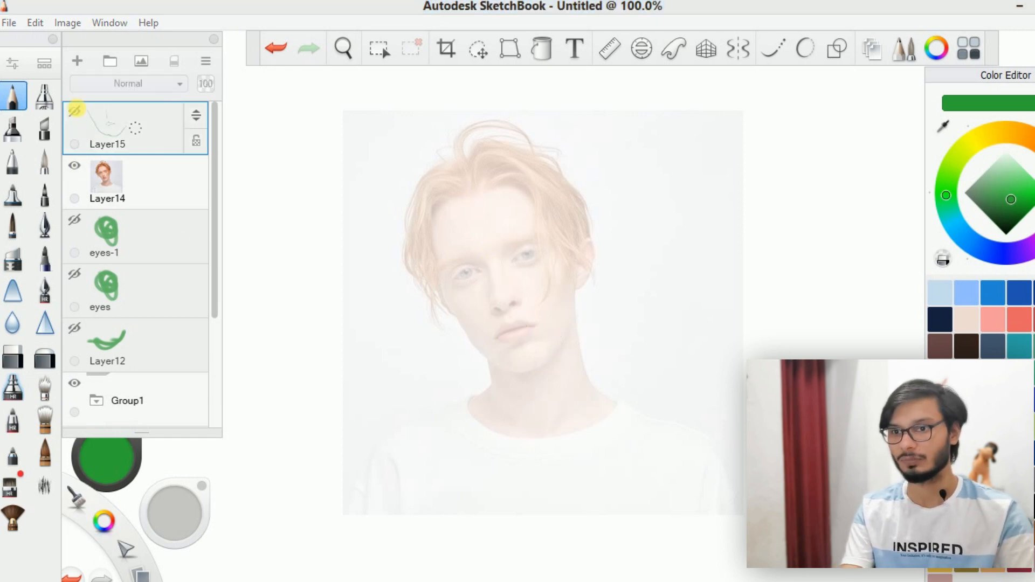
pyautogui.click(77, 173)
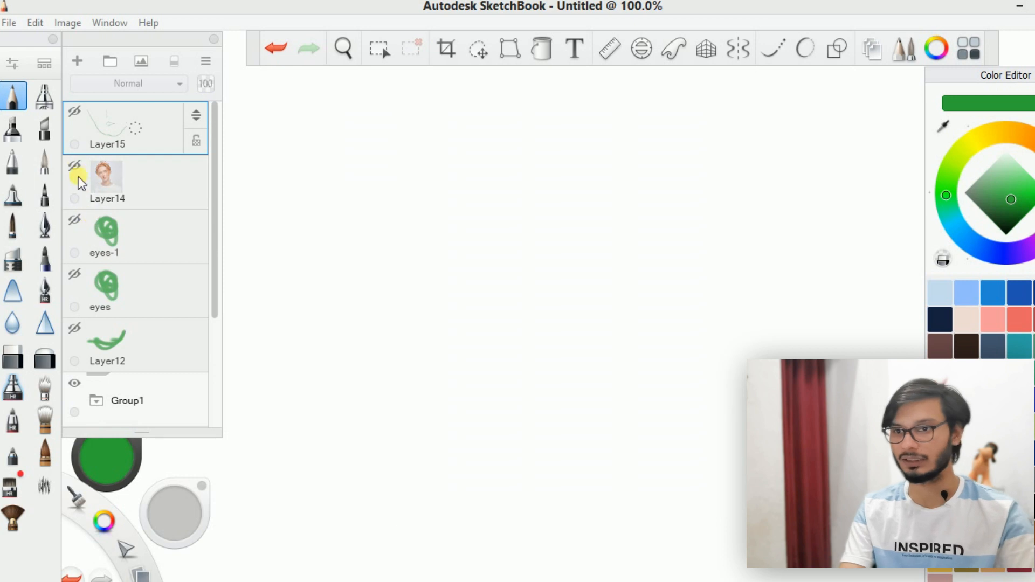
pyautogui.click(75, 222)
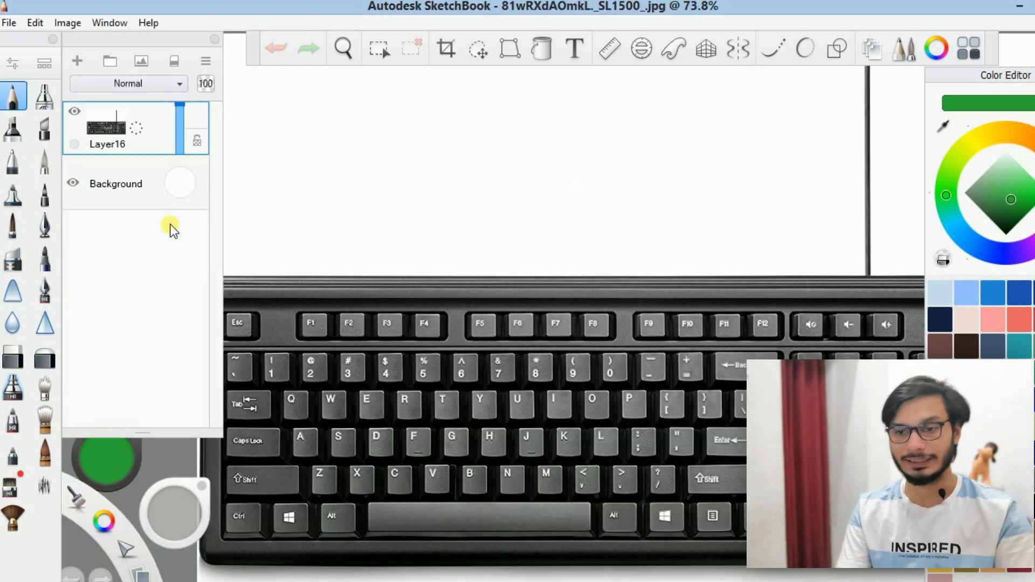
# Circle the square bracket keys on the keyboard picture in orange with the Ink Brush.
pyautogui.press('space')
pyautogui.moveTo(557, 199); pyautogui.dragTo(558, 201)
pyautogui.press('space')
pyautogui.moveTo(555, 355); pyautogui.dragTo(555, 273)
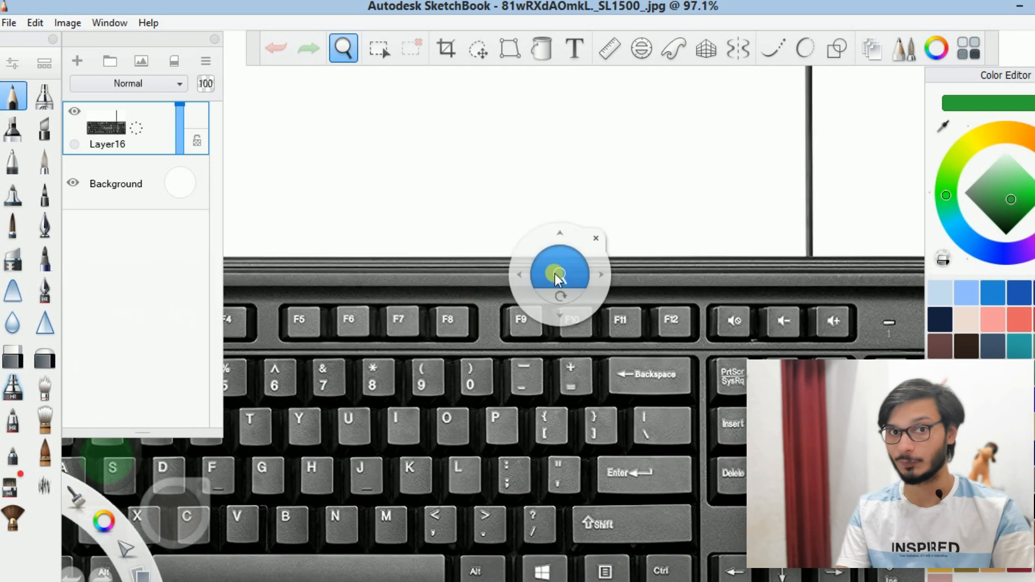
pyautogui.moveTo(548, 410); pyautogui.dragTo(526, 365)
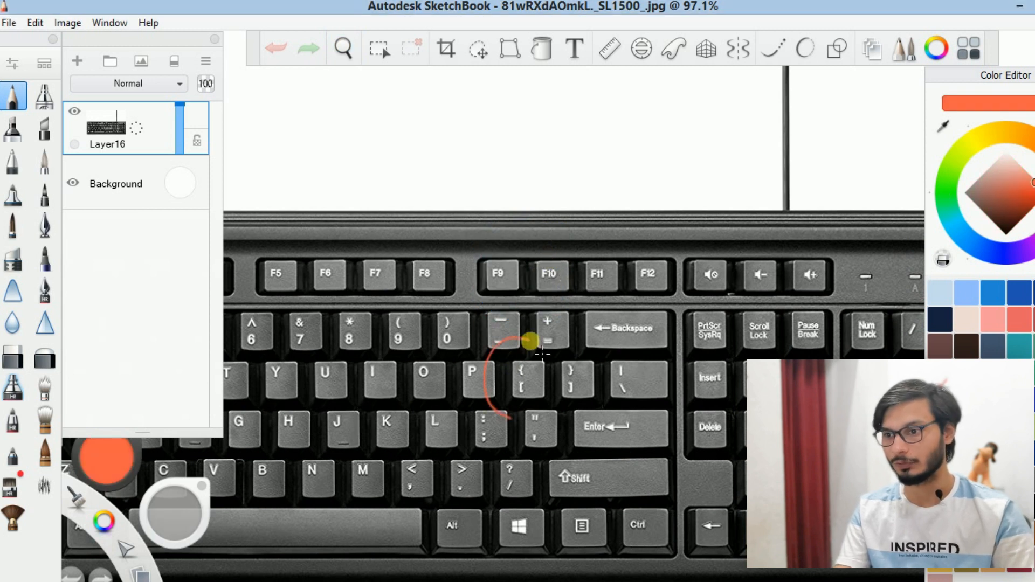
pyautogui.hotkey('ctrl', 'z')
pyautogui.click(45, 451)
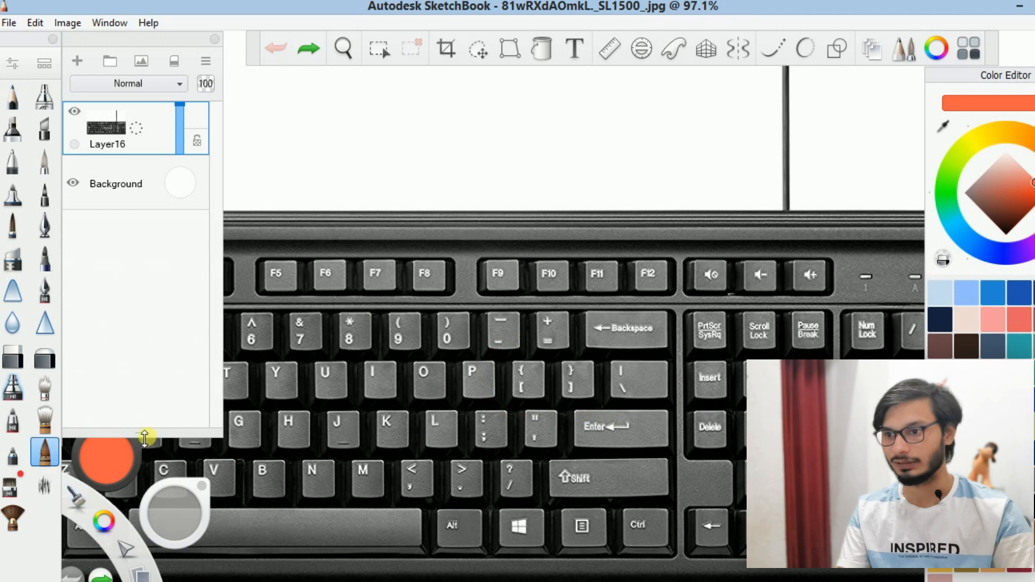
pyautogui.moveTo(533, 350)
pyautogui.mouseDown()
pyautogui.moveTo(501, 420)
pyautogui.moveTo(560, 322)
pyautogui.moveTo(645, 412)
pyautogui.mouseUp()
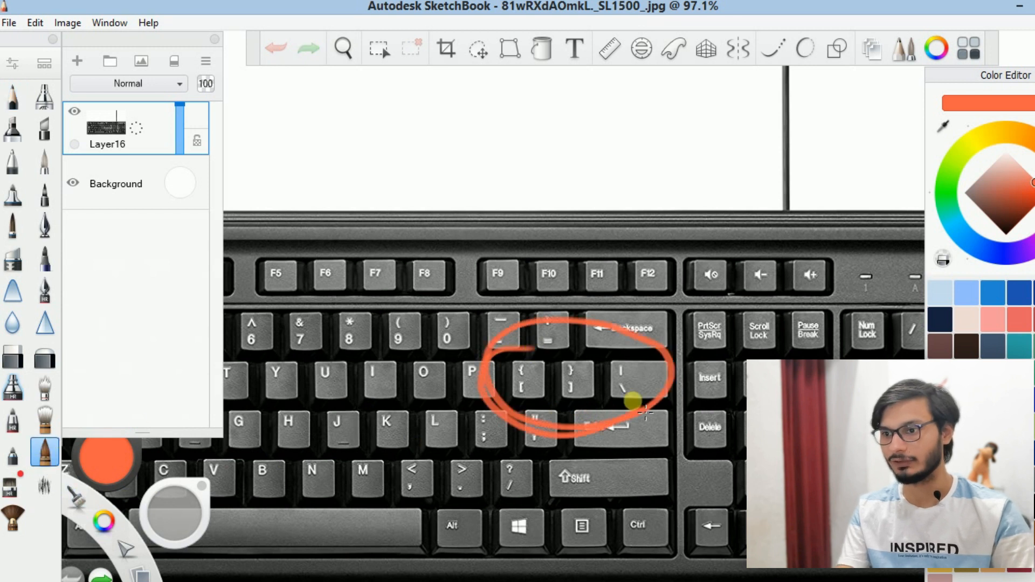
# Draw arrows from the two bracket keys, handwriting "decrease" for the opening bracket and "Increase" for the closing bracket.
pyautogui.moveTo(425, 223); pyautogui.dragTo(535, 389)
pyautogui.moveTo(405, 157); pyautogui.dragTo(429, 171)
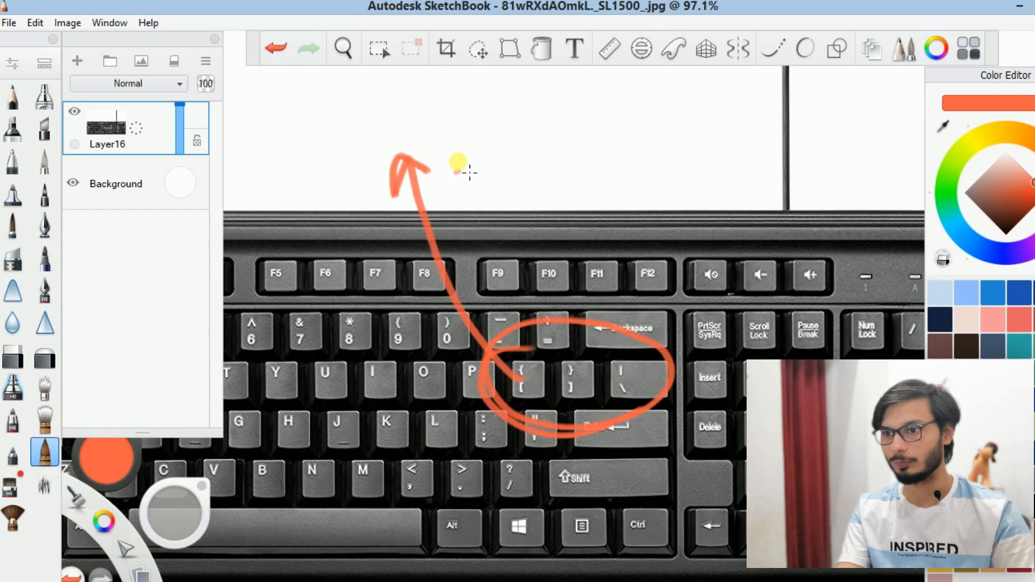
pyautogui.moveTo(353, 121)
pyautogui.mouseDown()
pyautogui.moveTo(452, 96)
pyautogui.moveTo(461, 107)
pyautogui.moveTo(510, 102)
pyautogui.mouseUp()
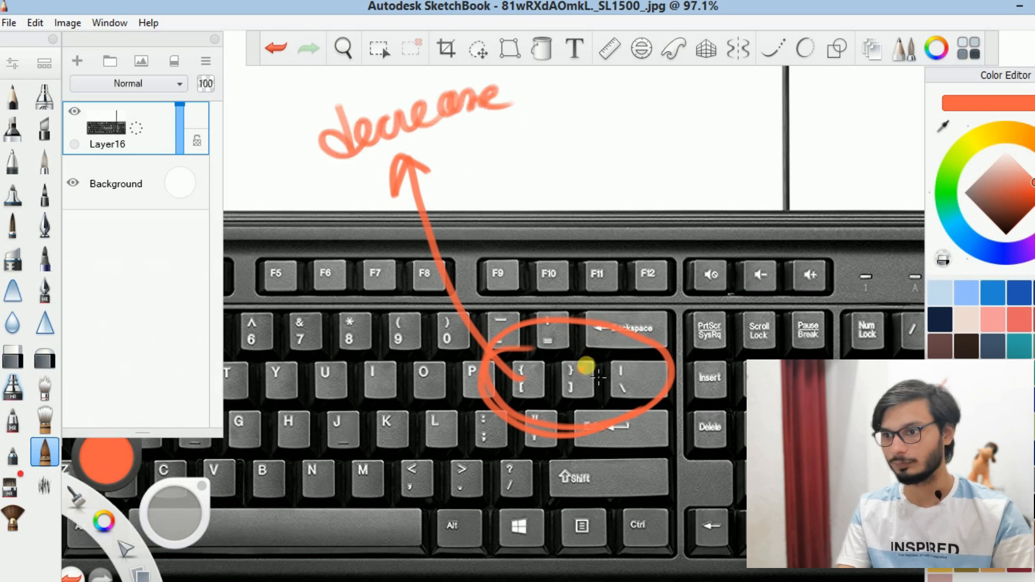
pyautogui.moveTo(585, 367); pyautogui.dragTo(683, 213)
pyautogui.moveTo(692, 158)
pyautogui.mouseDown()
pyautogui.moveTo(704, 183)
pyautogui.moveTo(768, 135)
pyautogui.moveTo(822, 114)
pyautogui.moveTo(896, 116)
pyautogui.mouseUp()
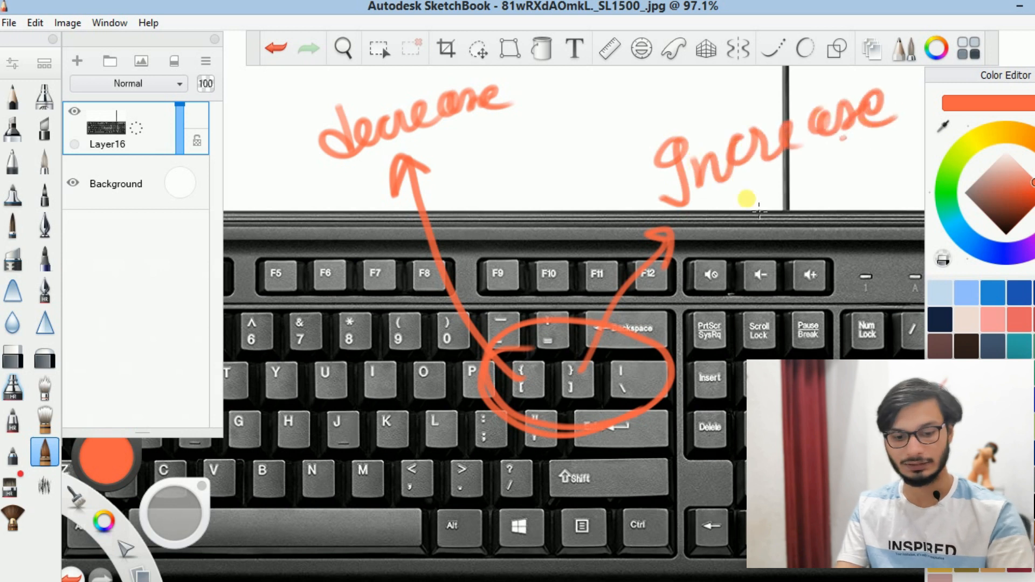
# Shrink the Ink Brush size to 1.0, enlarge it to 100.1, and reduce it to 40.1.
pyautogui.press('[')
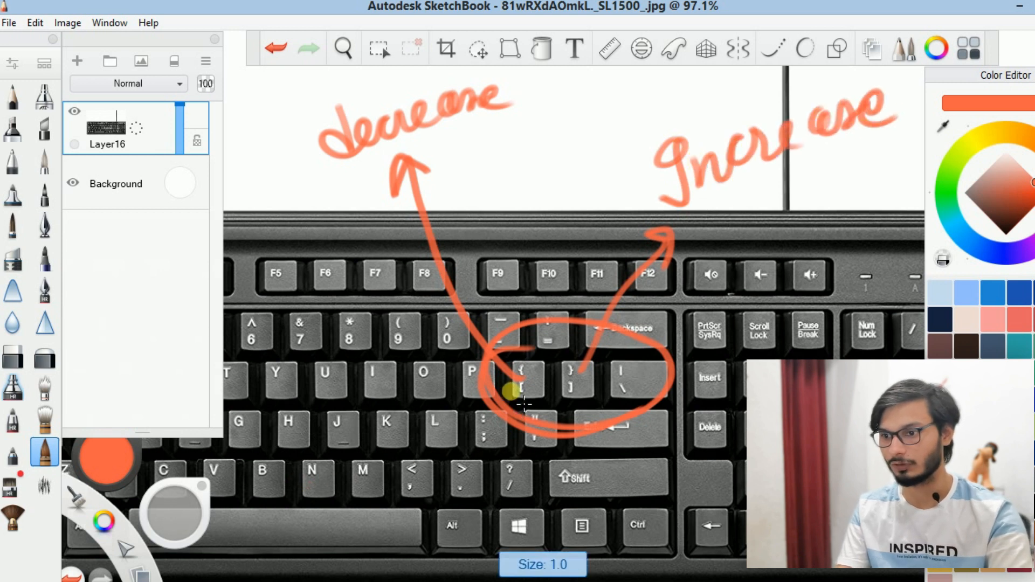
pyautogui.press(']')
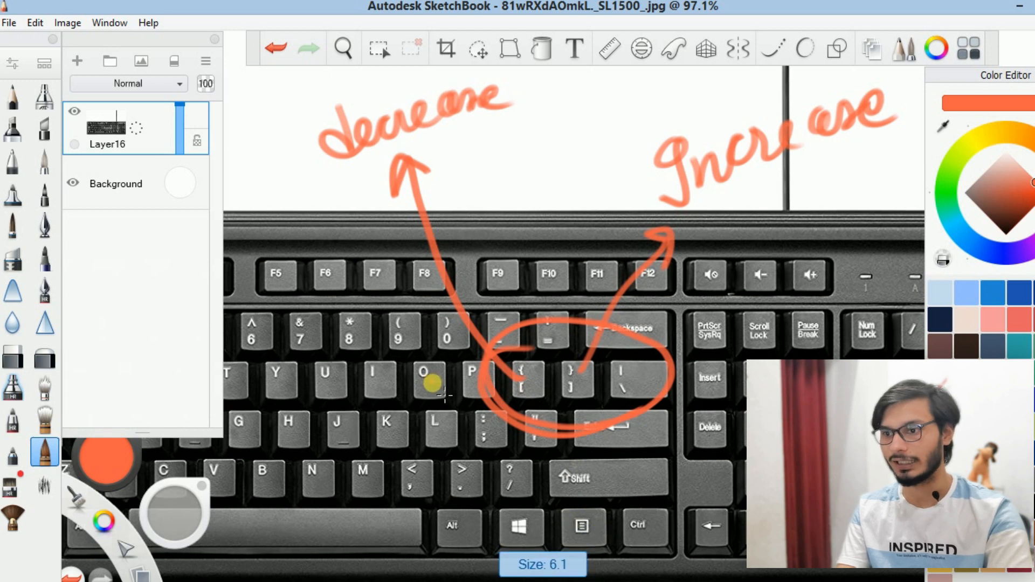
pyautogui.press(']')
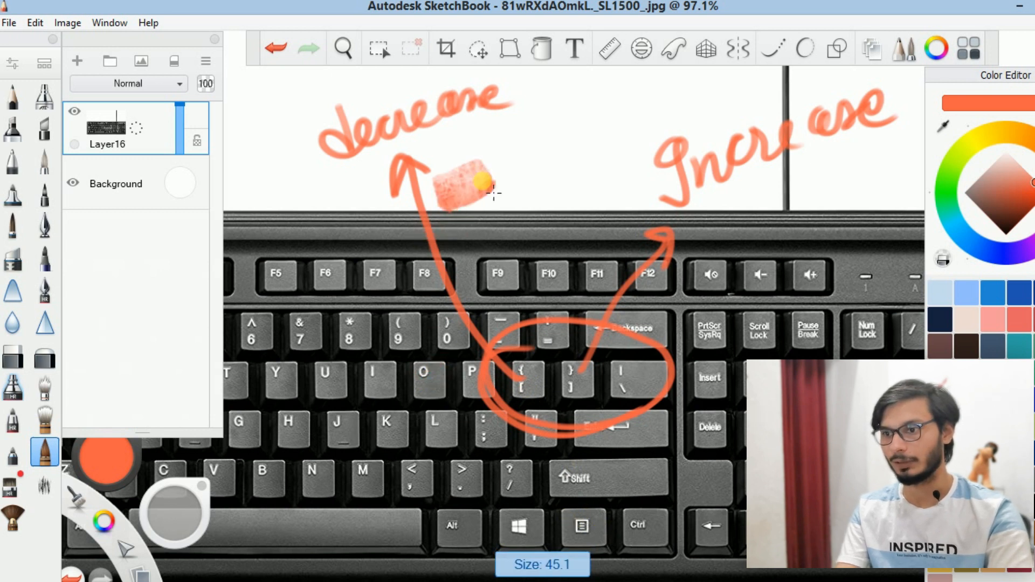
pyautogui.press(']')
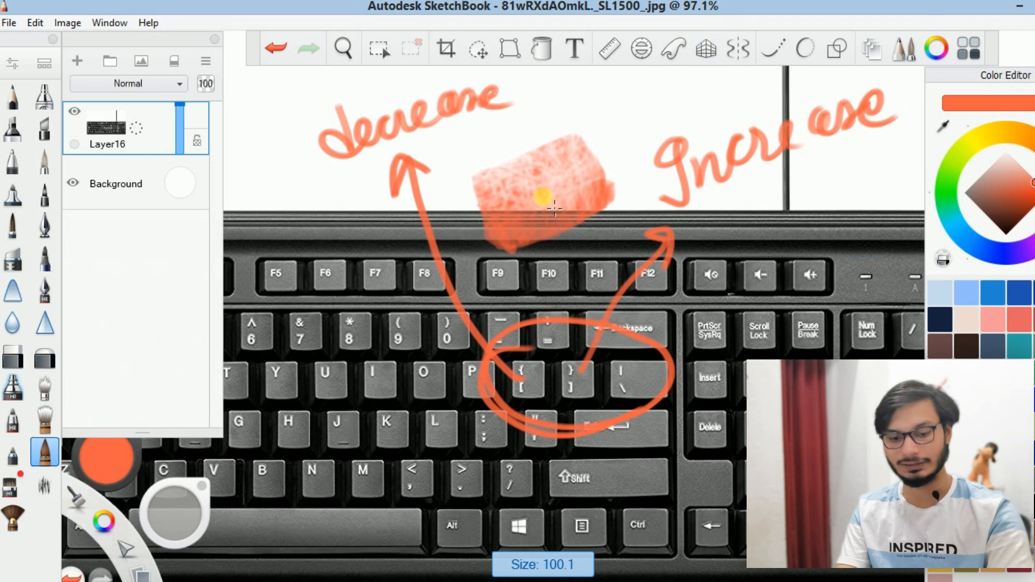
pyautogui.press('[')
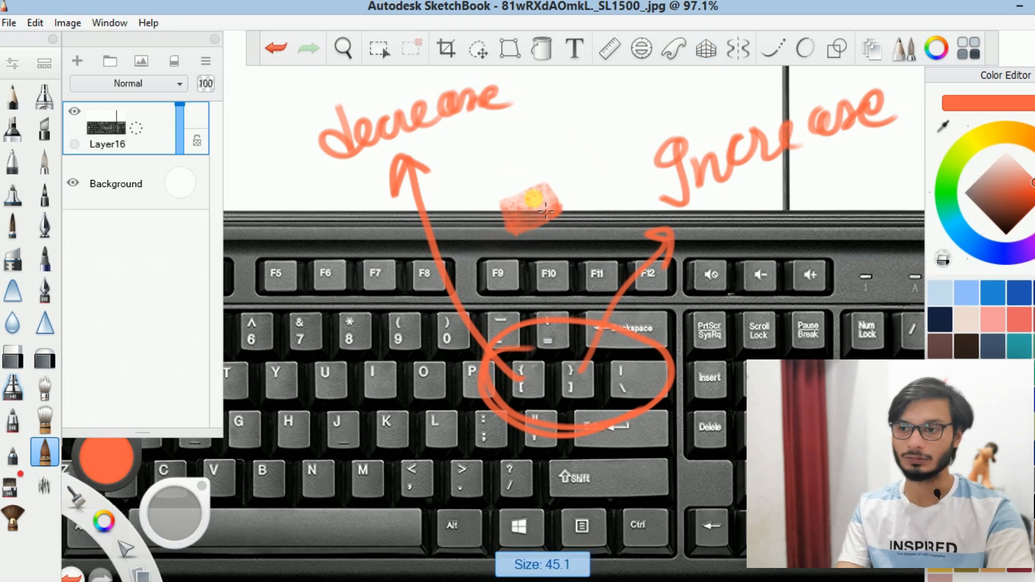
pyautogui.press('[')
pyautogui.press('[')
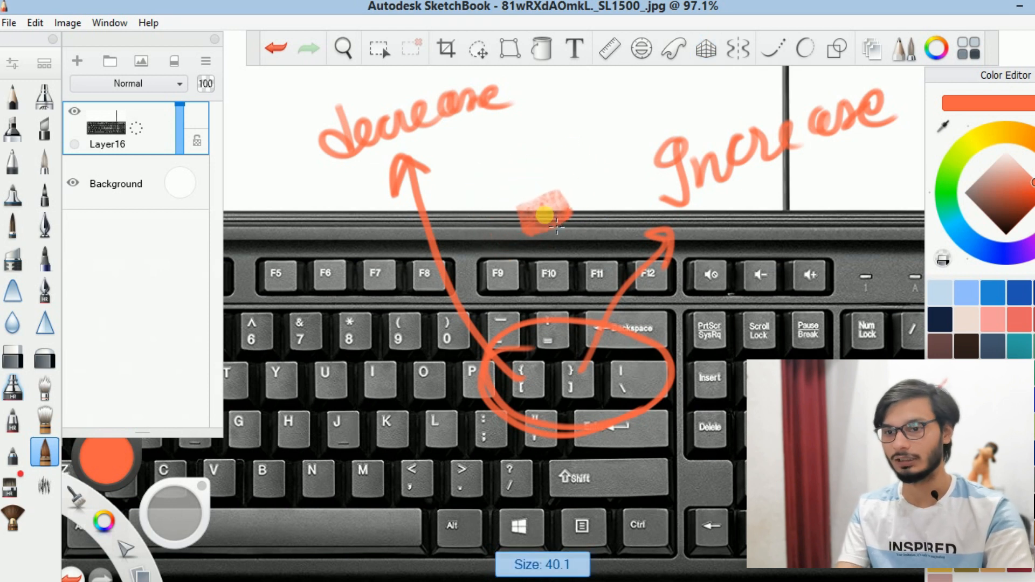
# Set the Ink Brush size to 34.4 in its brush properties and undo the last test mark.
pyautogui.click(45, 451)
pyautogui.moveTo(296, 466); pyautogui.dragTo(301, 463)
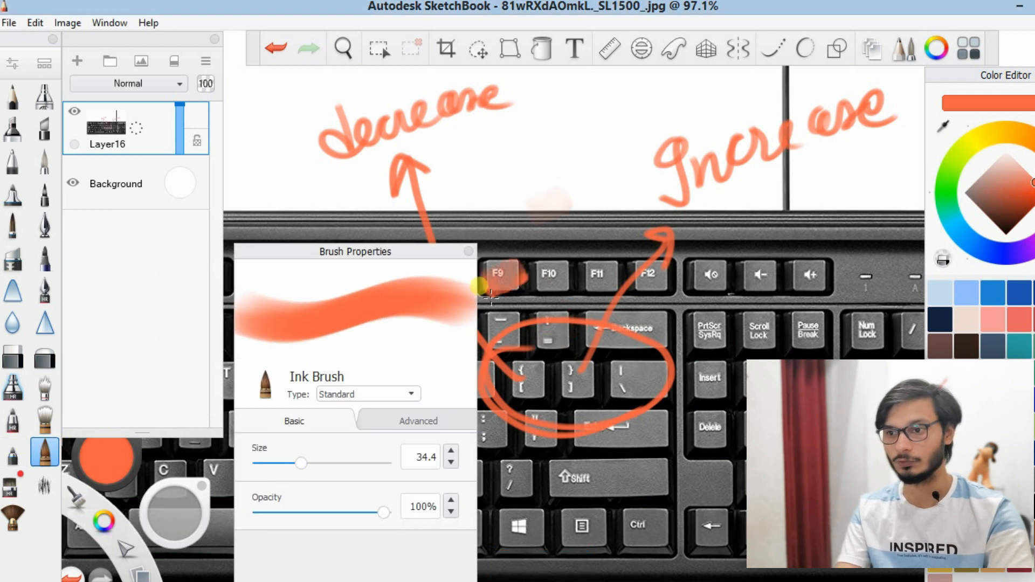
pyautogui.click(472, 258)
pyautogui.click(473, 265)
pyautogui.hotkey('ctrl', 'z')
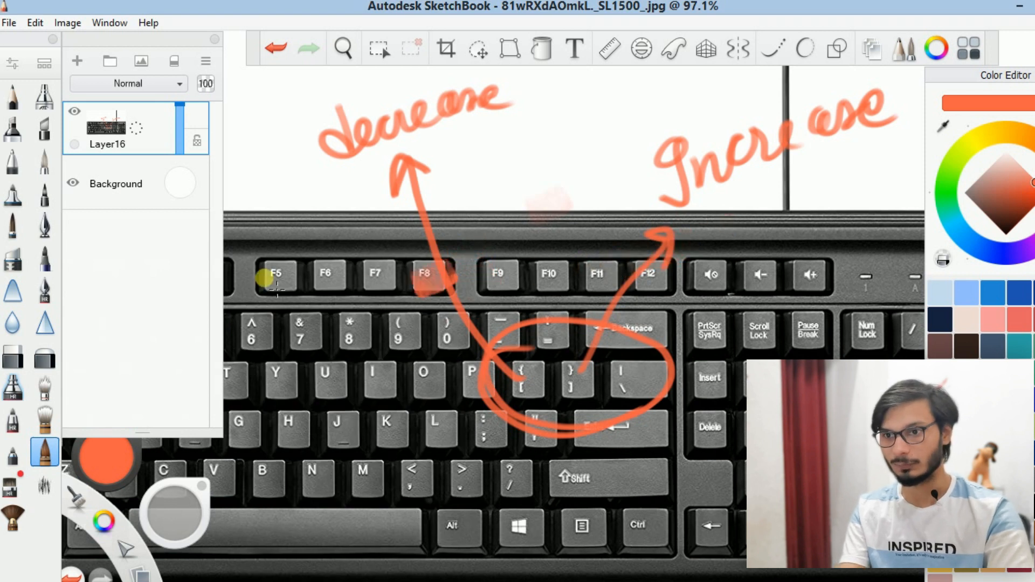
# Hide the keyboard layer, add an empty layer and insert the portrait 9eb23916646ee822a155cfa8267980f9 from the Desktop above it.
pyautogui.click(74, 111)
pyautogui.click(81, 64)
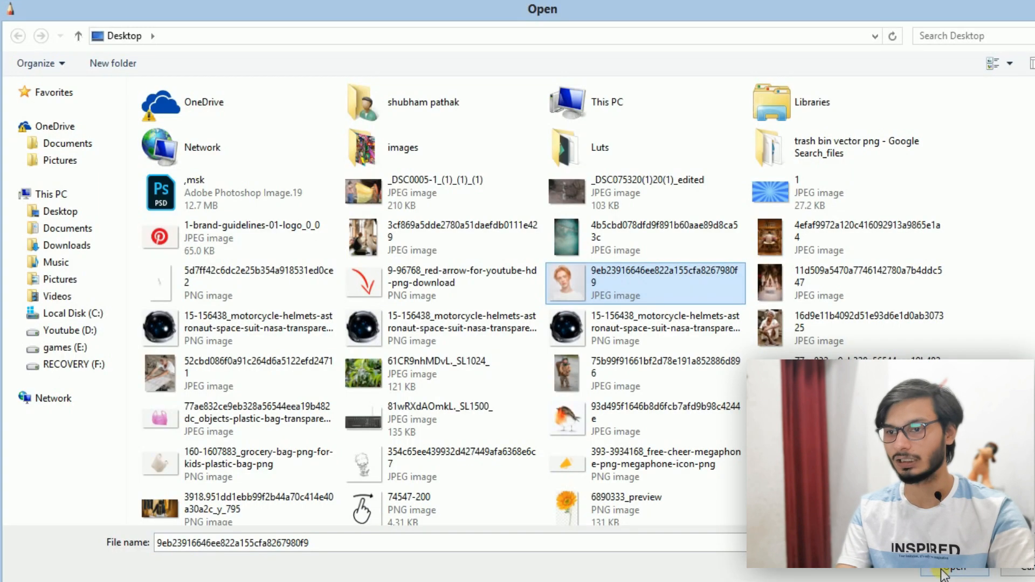
pyautogui.click(944, 572)
pyautogui.moveTo(525, 345)
pyautogui.mouseDown()
pyautogui.moveTo(520, 225)
pyautogui.moveTo(548, 197)
pyautogui.mouseUp()
pyautogui.click(548, 197)
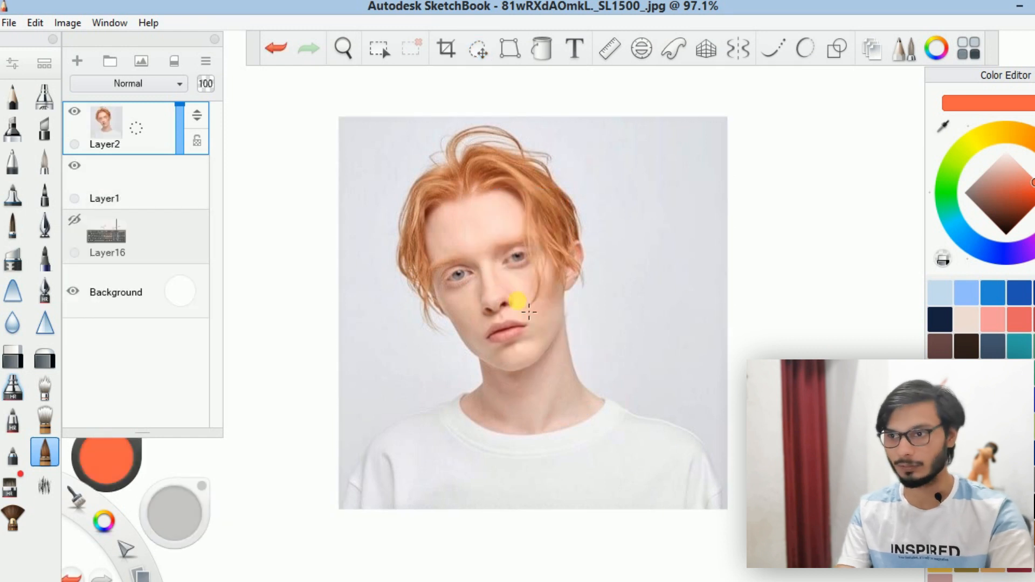
# Sample skin and hair colours from the portrait, painting light orange and brown swatches beside it.
pyautogui.click(550, 264)
pyautogui.moveTo(760, 259)
pyautogui.mouseDown()
pyautogui.moveTo(792, 226)
pyautogui.moveTo(776, 263)
pyautogui.mouseUp()
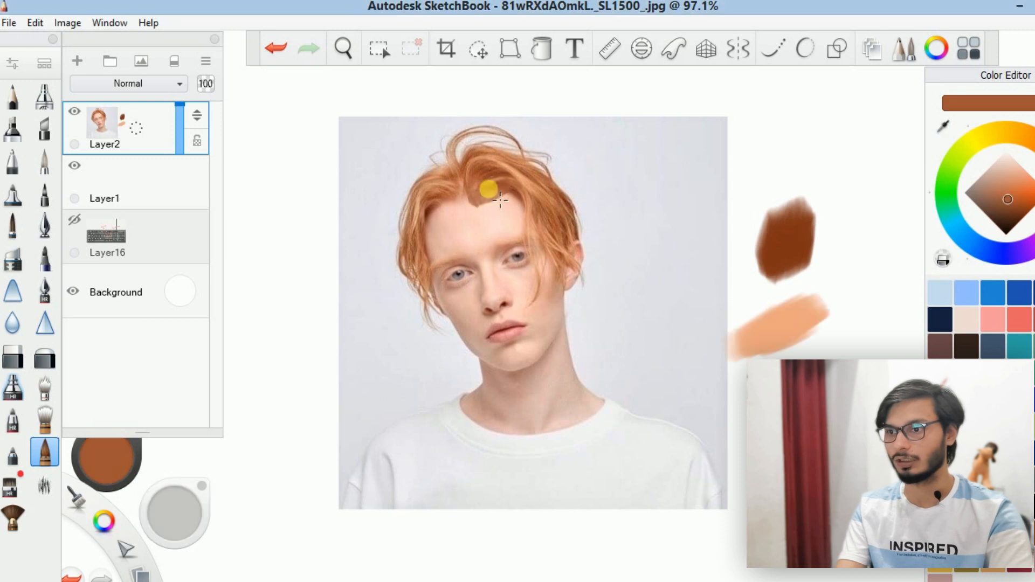
pyautogui.click(491, 194)
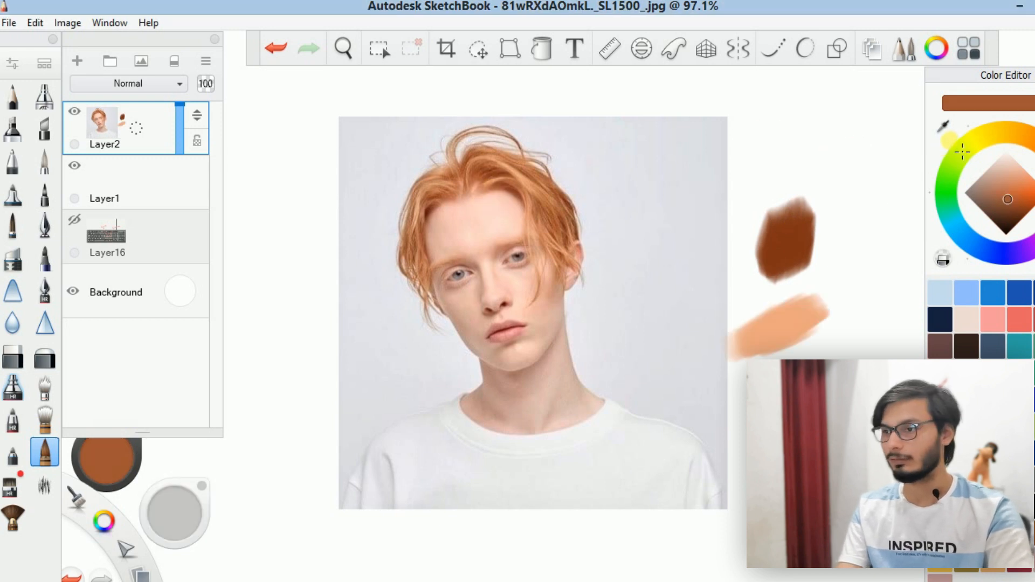
pyautogui.click(491, 185)
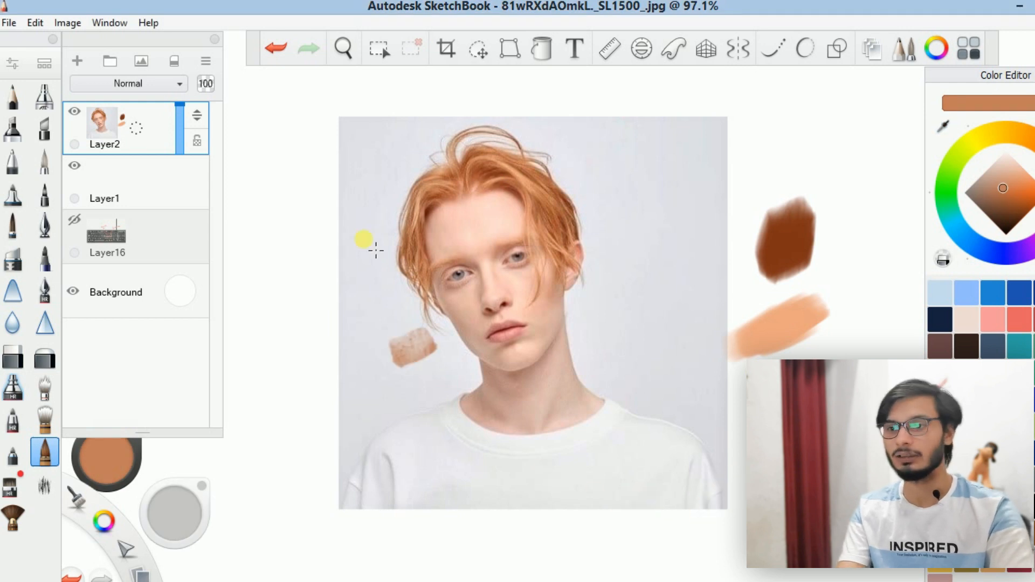
# Hide the portrait layer and add an empty layer above it.
pyautogui.click(74, 111)
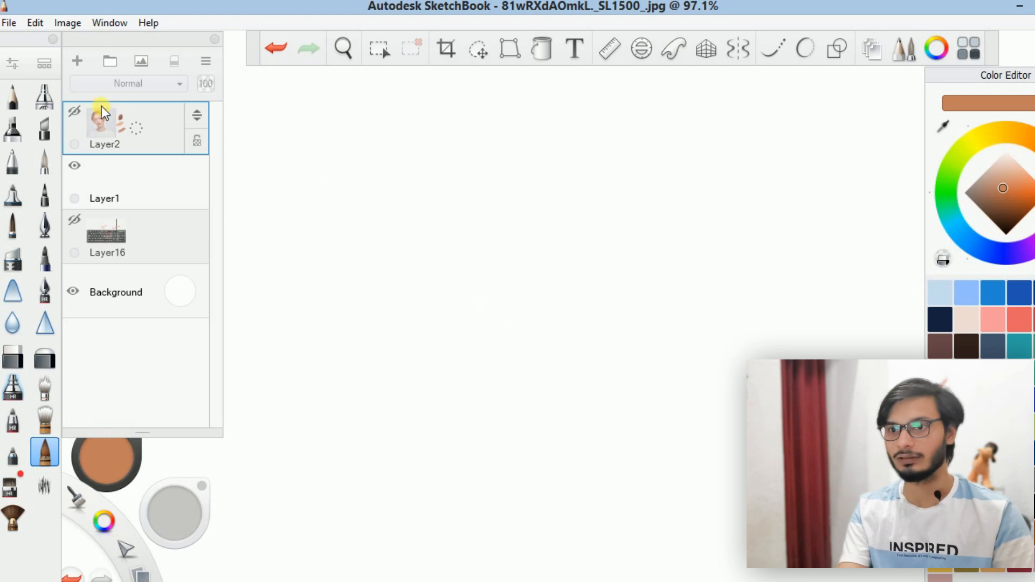
pyautogui.click(77, 60)
pyautogui.moveTo(332, 277); pyautogui.dragTo(388, 283)
# Zoom the blank canvas out and in and pan it around to examine canvas navigation.
pyautogui.press('space')
pyautogui.moveTo(545, 302); pyautogui.dragTo(554, 362)
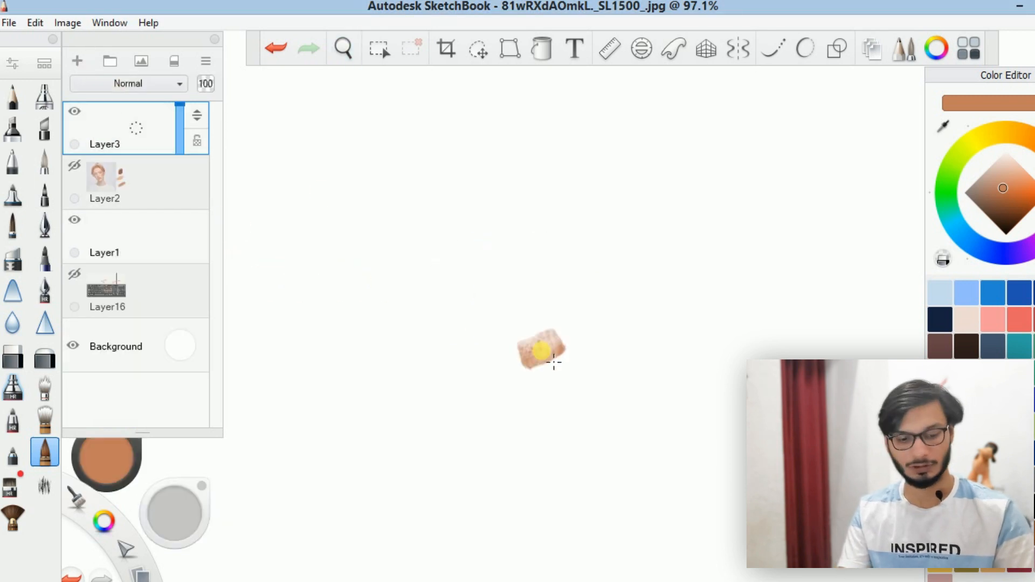
pyautogui.press('space')
pyautogui.moveTo(587, 307)
pyautogui.mouseDown()
pyautogui.moveTo(658, 81)
pyautogui.moveTo(551, 284)
pyautogui.mouseUp()
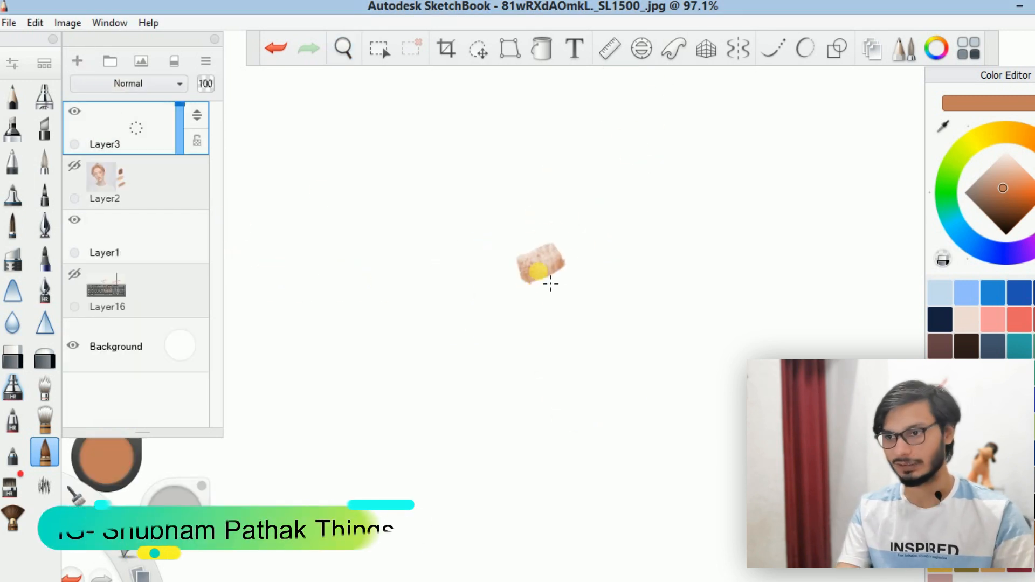
pyautogui.press('space')
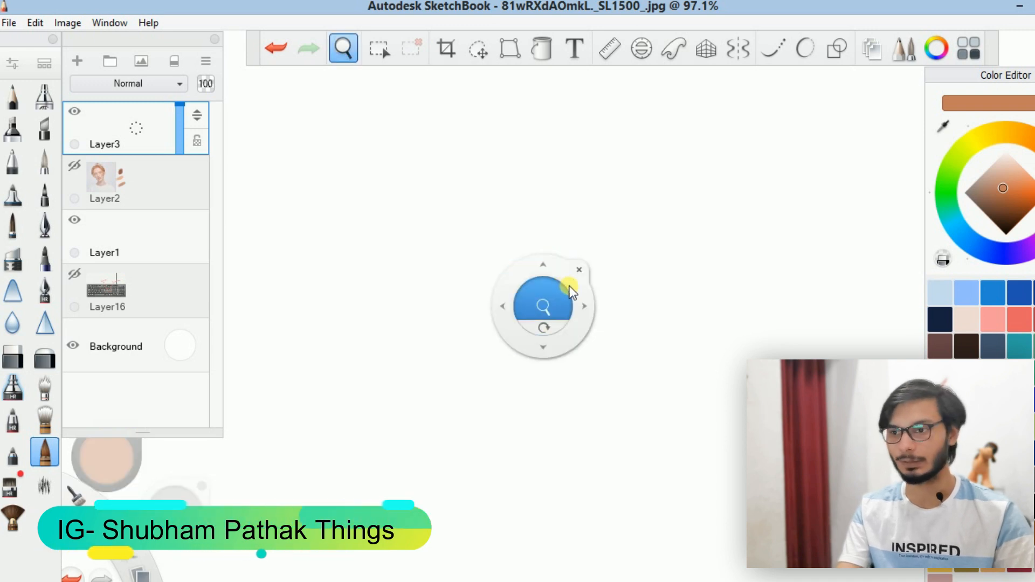
pyautogui.scroll(-5, 619, 272)
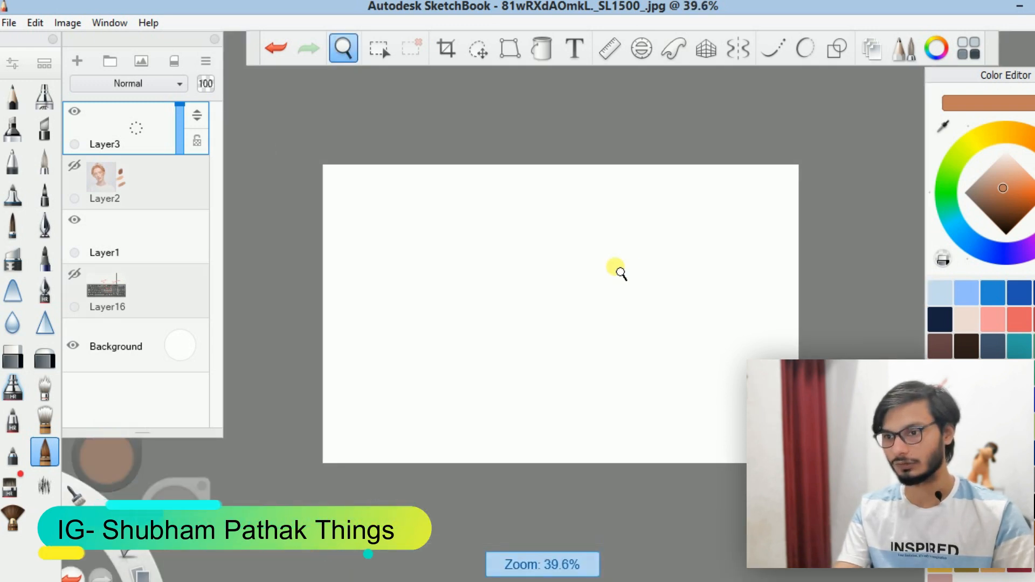
pyautogui.scroll(5, 618, 273)
pyautogui.scroll(-3, 617, 273)
pyautogui.press('space')
pyautogui.scroll(-2, 440, 334)
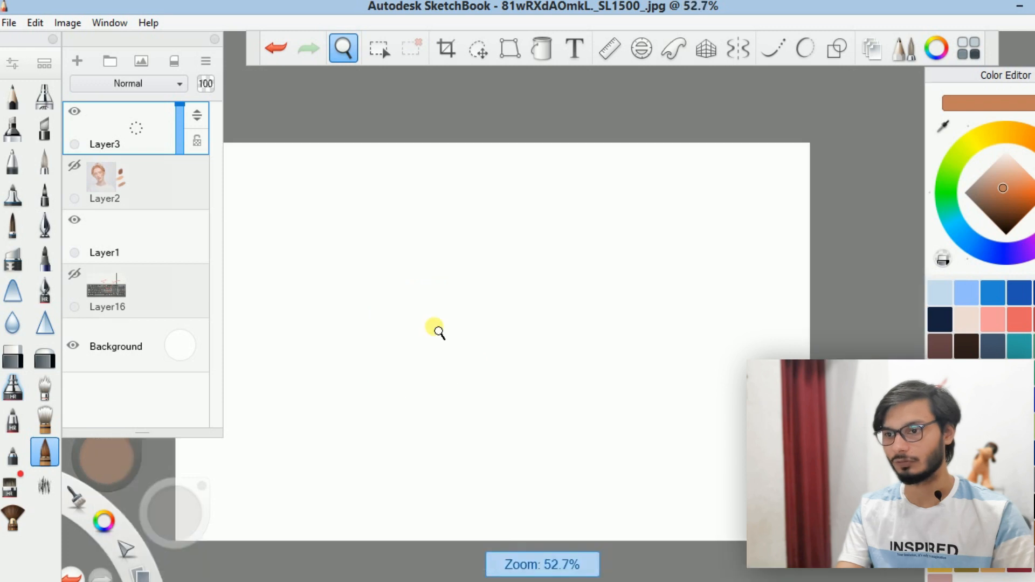
pyautogui.scroll(-1, 439, 333)
pyautogui.press('space')
pyautogui.moveTo(503, 385); pyautogui.dragTo(510, 390)
pyautogui.moveTo(476, 473); pyautogui.dragTo(509, 467)
pyautogui.press('space')
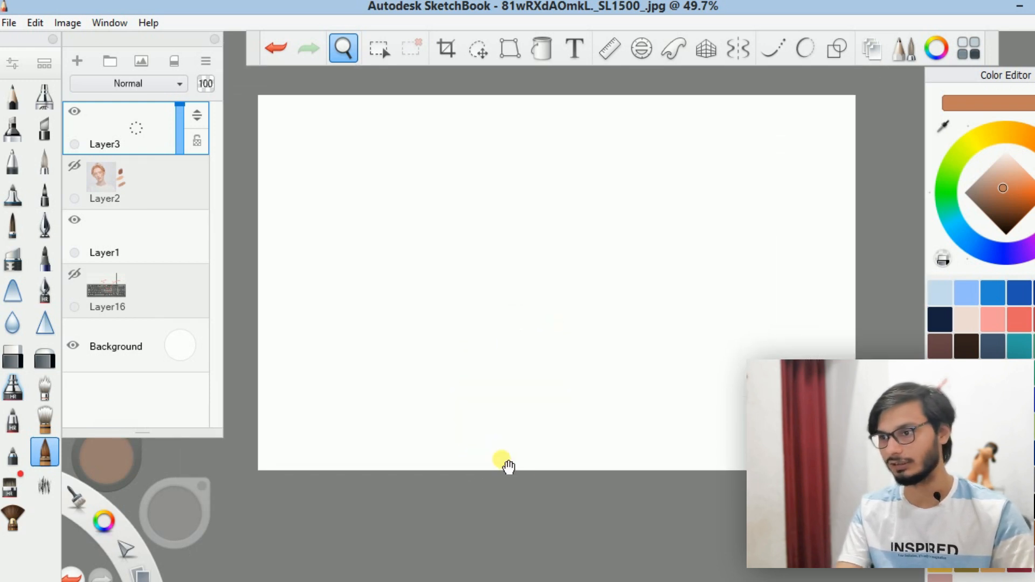
pyautogui.press('space')
pyautogui.press('space')
pyautogui.moveTo(562, 380); pyautogui.dragTo(573, 430)
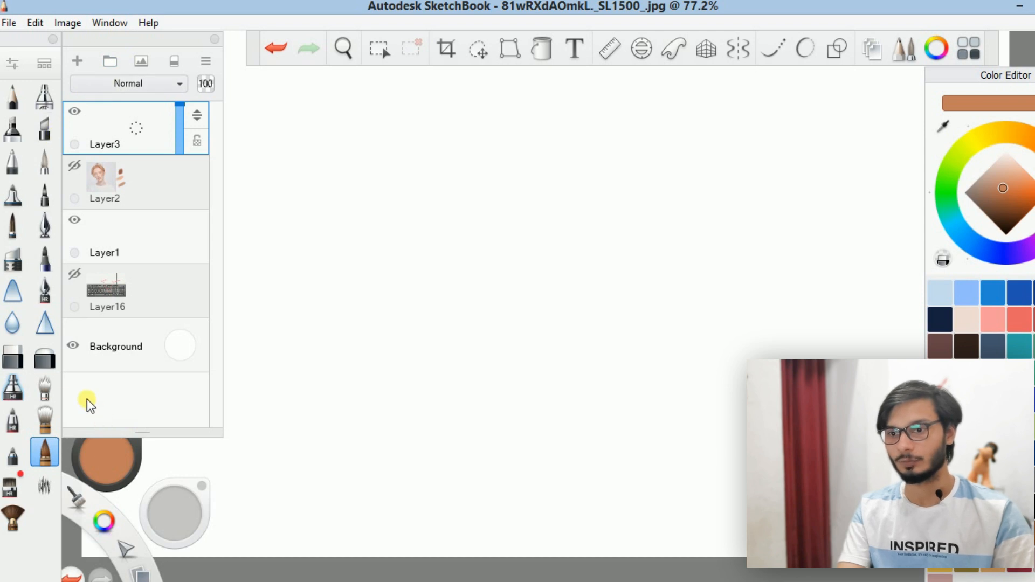
# Scribble broad overlapping brown Ink Brush strokes across the middle of the new layer.
pyautogui.click(45, 452)
pyautogui.moveTo(393, 270)
pyautogui.mouseDown()
pyautogui.moveTo(455, 289)
pyautogui.moveTo(397, 351)
pyautogui.moveTo(410, 364)
pyautogui.mouseUp()
pyautogui.moveTo(477, 420)
pyautogui.mouseDown()
pyautogui.moveTo(534, 488)
pyautogui.moveTo(474, 452)
pyautogui.moveTo(603, 199)
pyautogui.moveTo(506, 377)
pyautogui.mouseUp()
pyautogui.moveTo(409, 364); pyautogui.dragTo(493, 515)
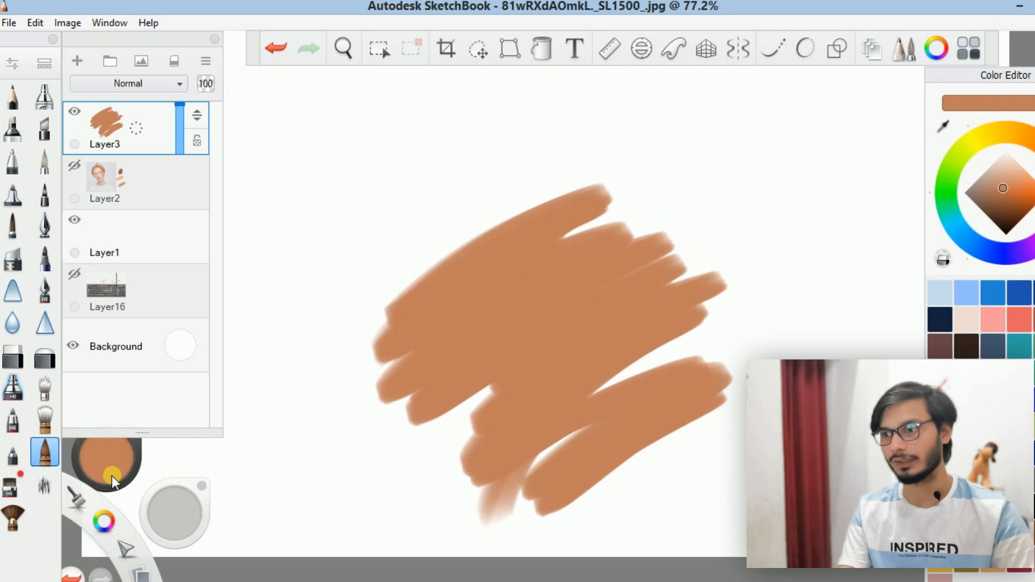
# Switch the brush to the transparent colour and erase crossing strokes through the middle of the brown scribble.
pyautogui.click(944, 259)
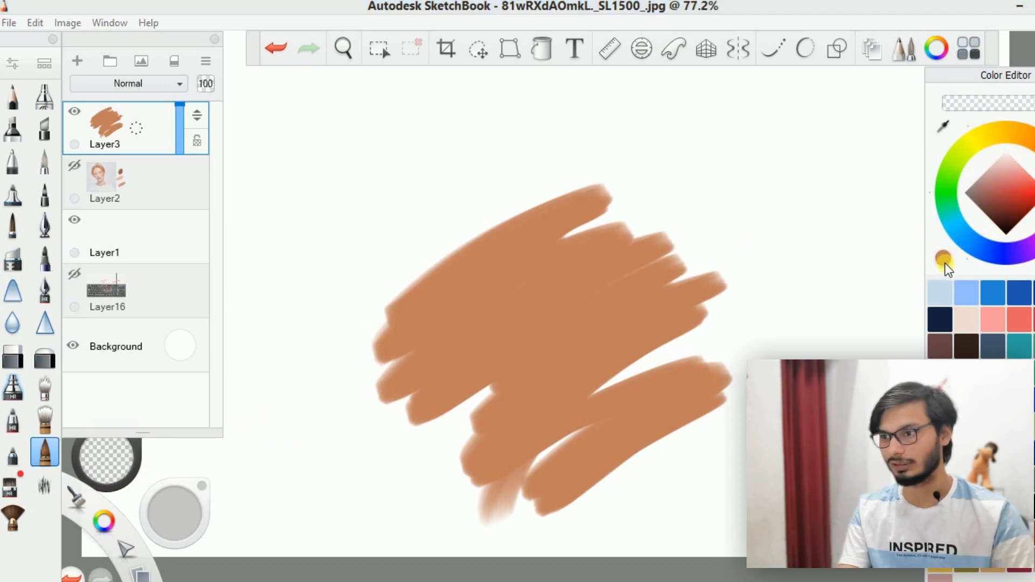
pyautogui.click(943, 260)
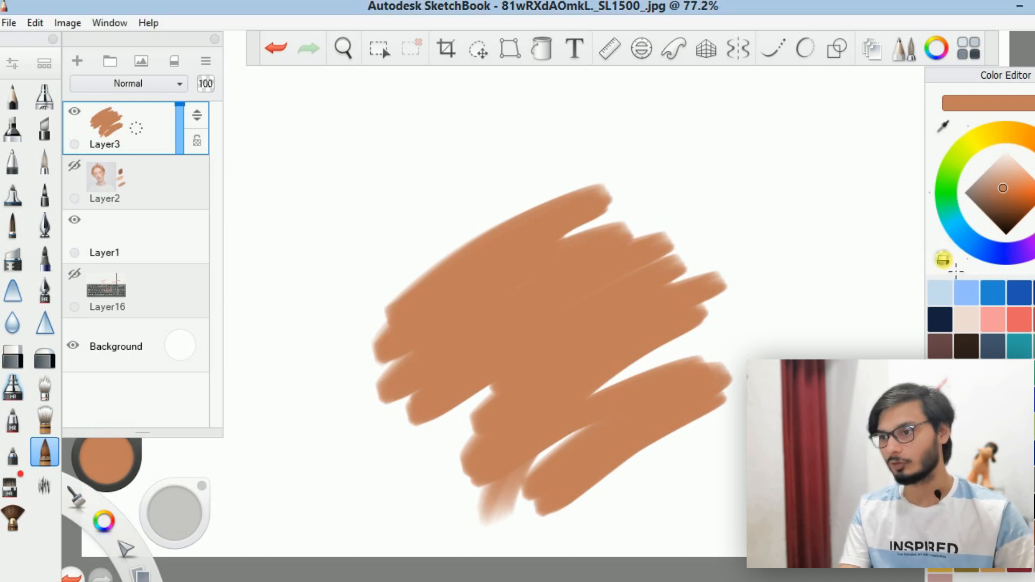
pyautogui.click(944, 260)
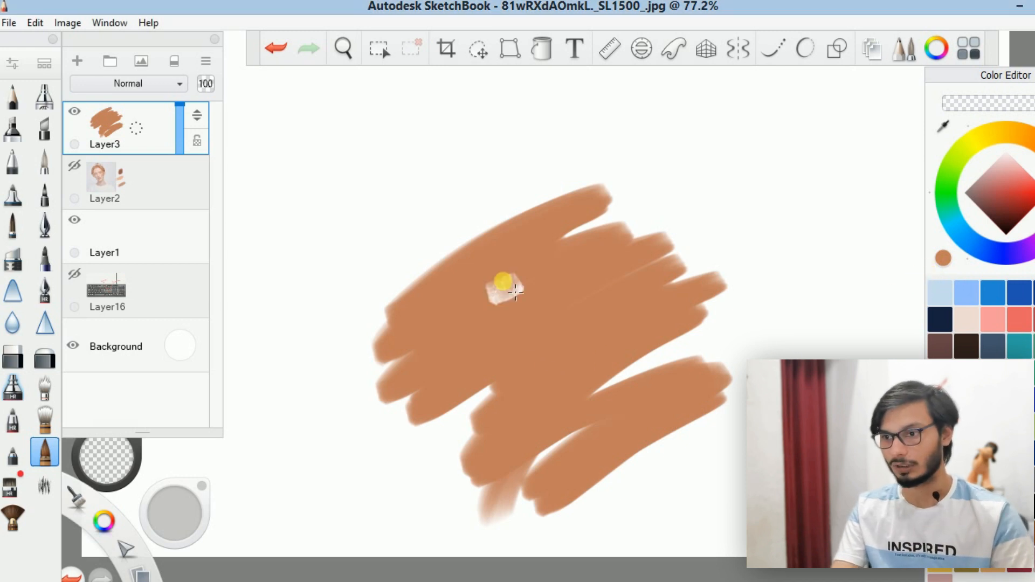
pyautogui.moveTo(515, 293); pyautogui.dragTo(533, 377)
pyautogui.moveTo(475, 342)
pyautogui.mouseDown()
pyautogui.moveTo(608, 243)
pyautogui.moveTo(550, 286)
pyautogui.moveTo(571, 388)
pyautogui.mouseUp()
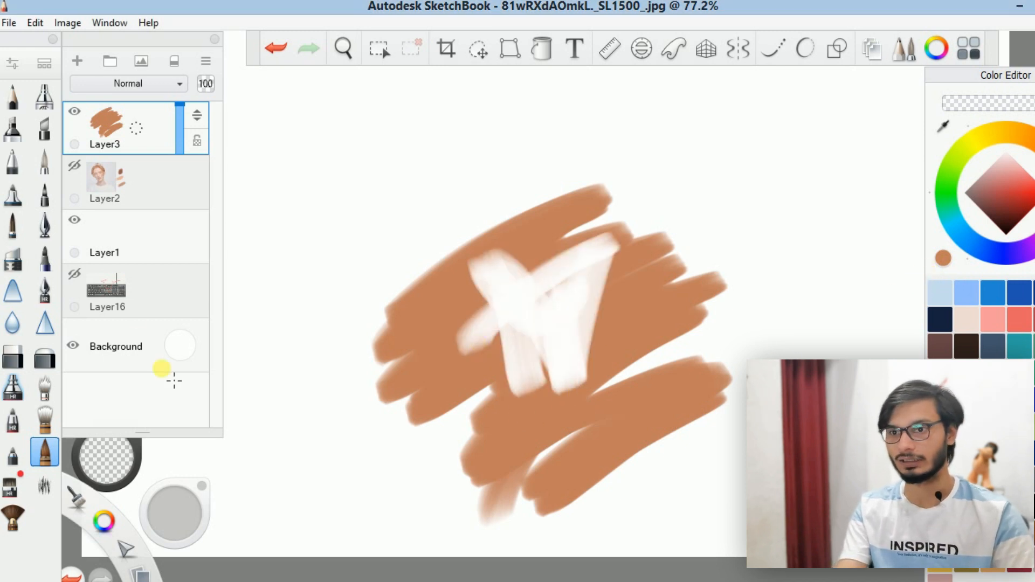
# Erase thin lines across the lower brown stroke with the transparent Airbrush and browse the Brush Library to the Traditional set.
pyautogui.click(51, 73)
pyautogui.click(44, 96)
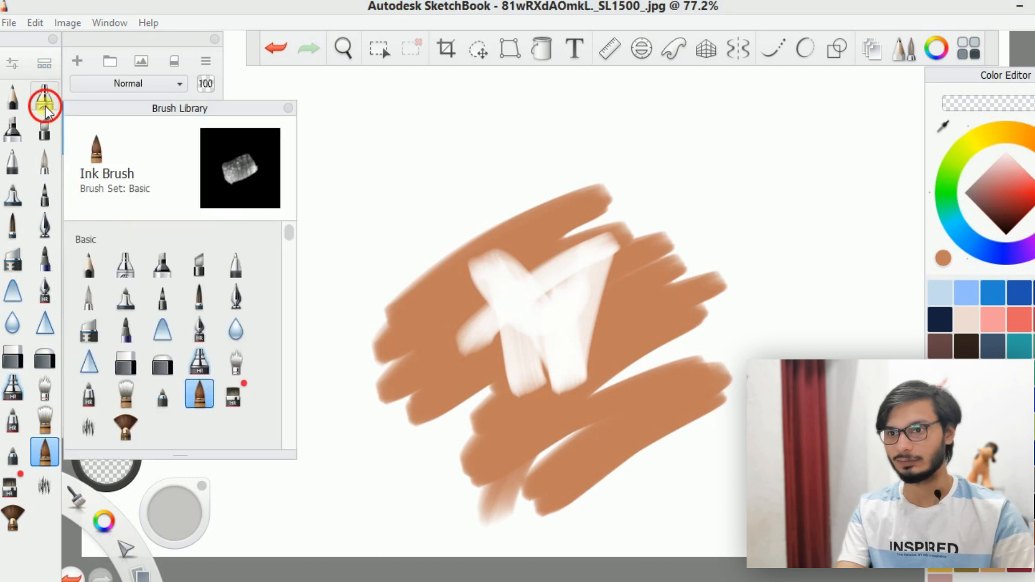
pyautogui.moveTo(592, 454); pyautogui.dragTo(582, 443)
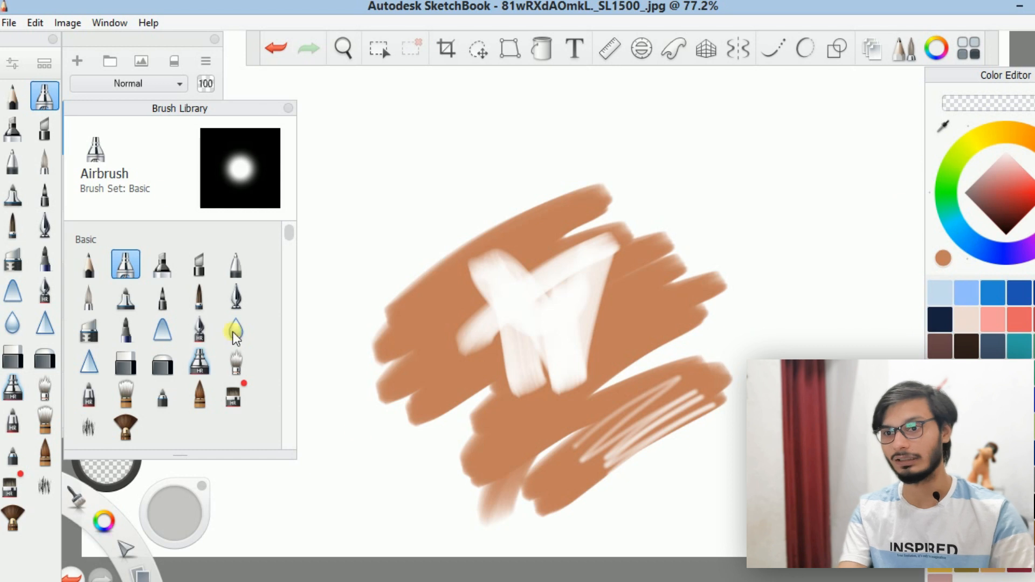
pyautogui.click(290, 228)
pyautogui.moveTo(289, 228); pyautogui.dragTo(293, 273)
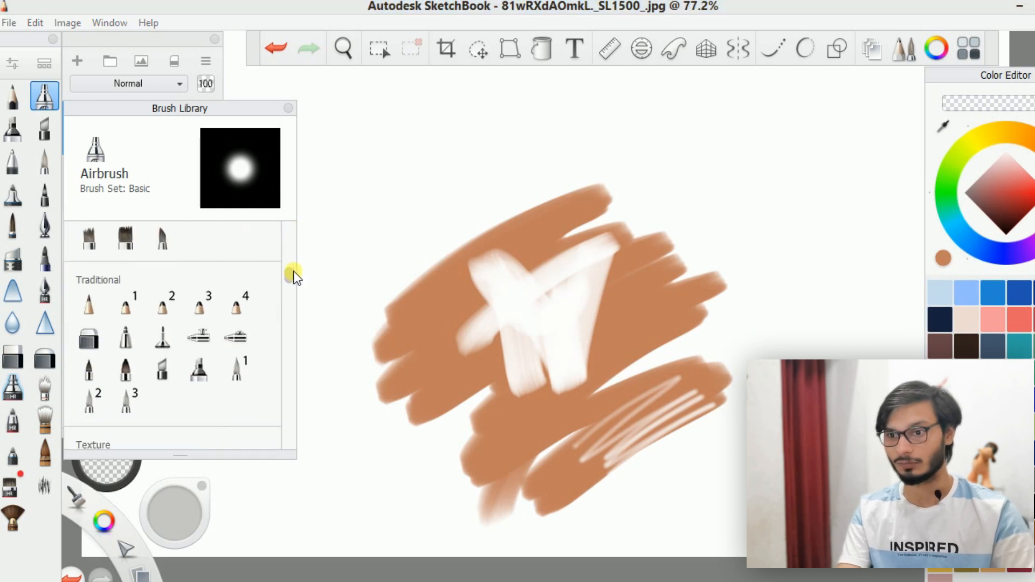
pyautogui.click(198, 311)
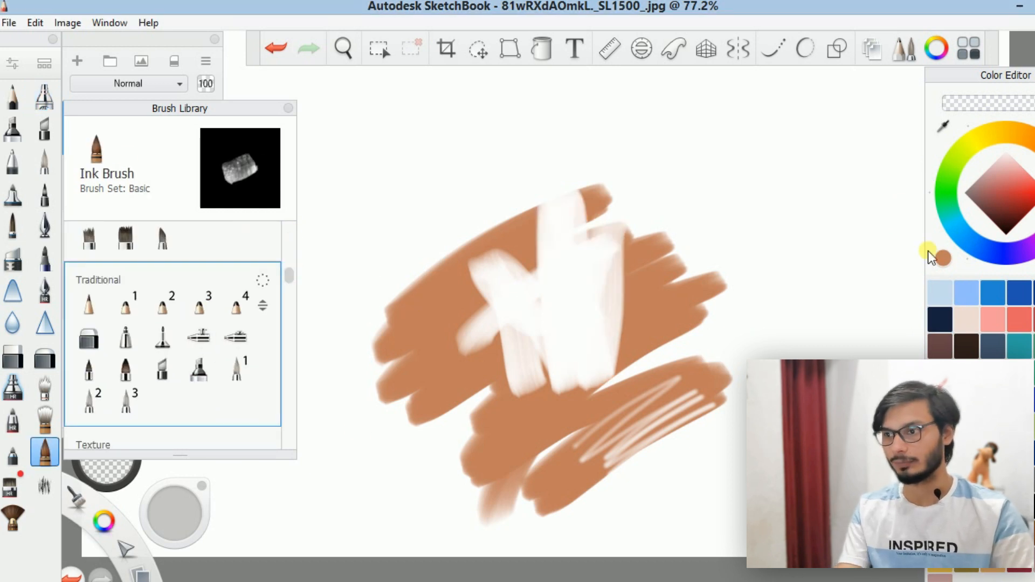
# Paint more brown Ink Brush strokes over the upper scribble, and erase diagonal bands through it with the transparent colour.
pyautogui.click(943, 258)
pyautogui.moveTo(573, 272)
pyautogui.mouseDown()
pyautogui.moveTo(608, 192)
pyautogui.moveTo(596, 178)
pyautogui.moveTo(619, 366)
pyautogui.mouseUp()
pyautogui.click(947, 258)
pyautogui.moveTo(593, 334)
pyautogui.mouseDown()
pyautogui.moveTo(422, 294)
pyautogui.moveTo(532, 447)
pyautogui.mouseUp()
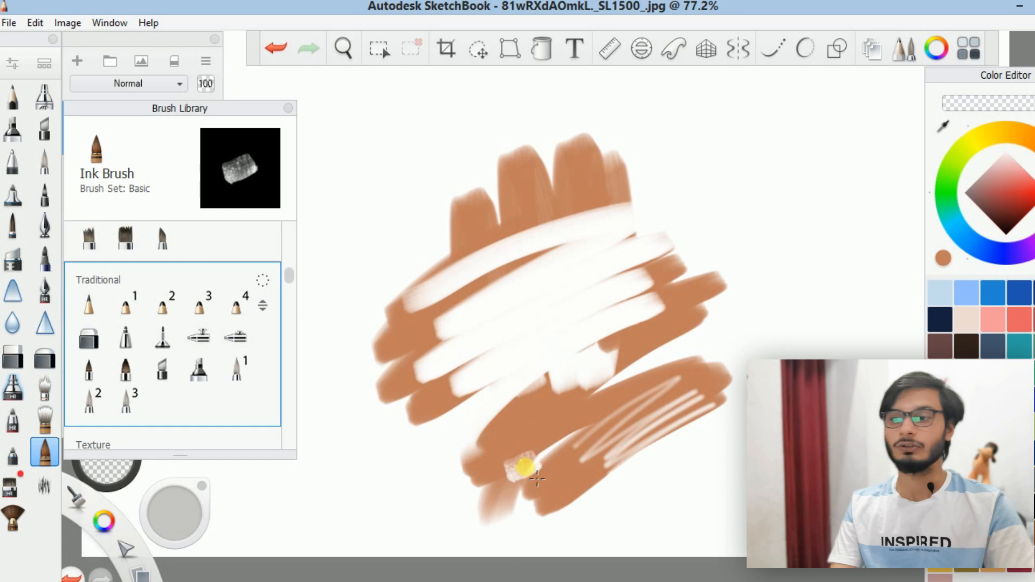